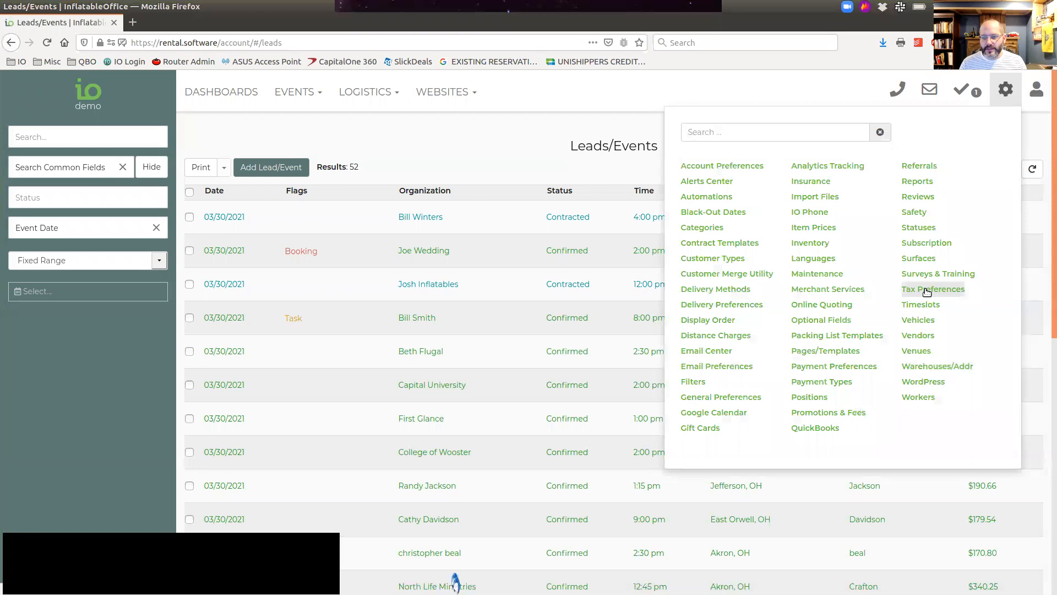
Step: Set the operation cost of the 10x10 Tent inventory item to 55.00, then save and close the item
{"action": "left_click", "coordinate": [810, 243]}
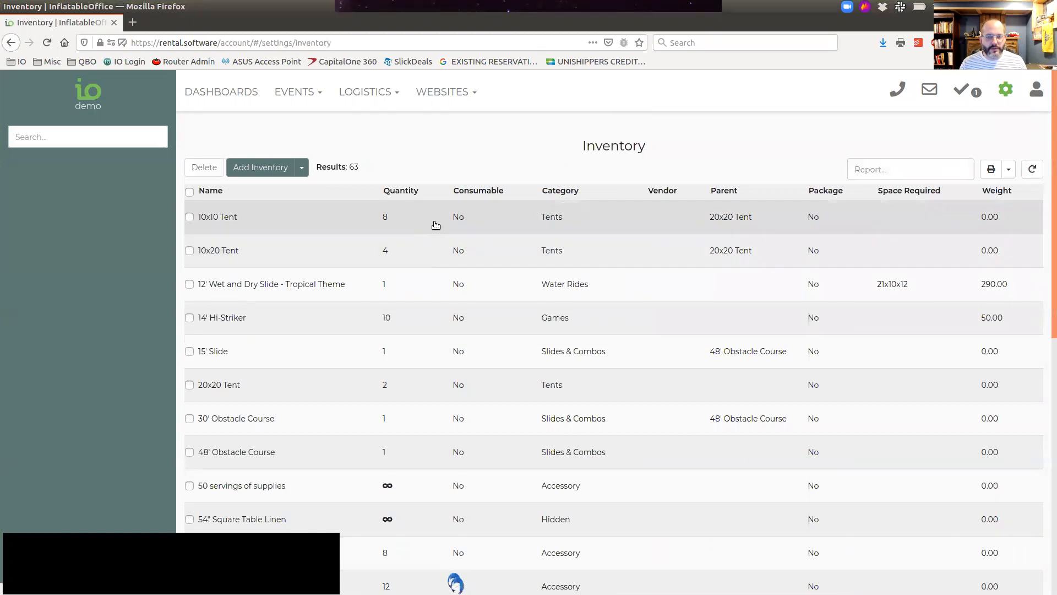
{"action": "left_click", "coordinate": [434, 220]}
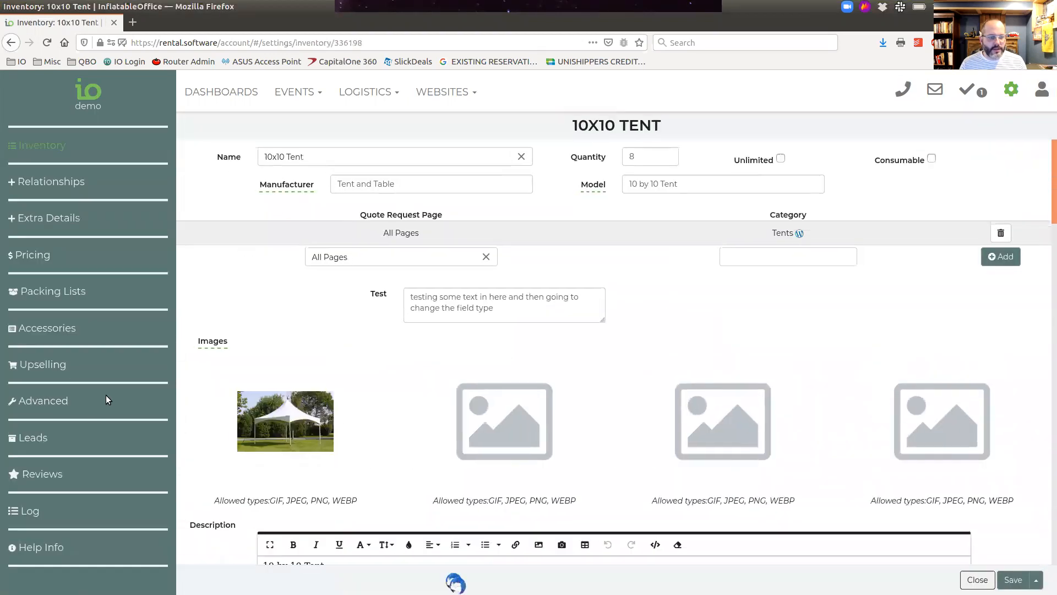
{"action": "left_click", "coordinate": [137, 408]}
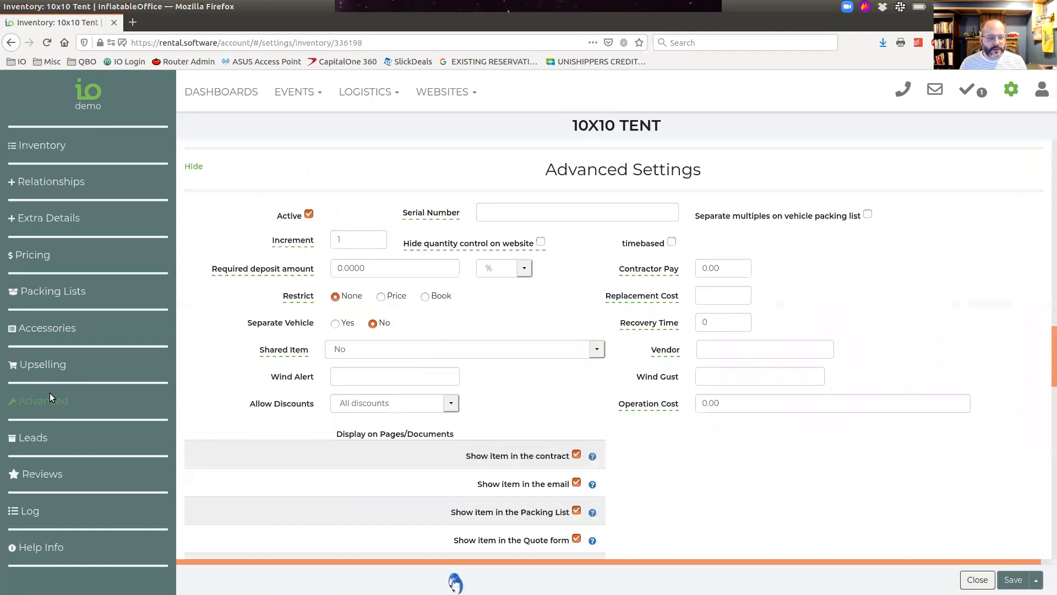
{"action": "left_click", "coordinate": [622, 398]}
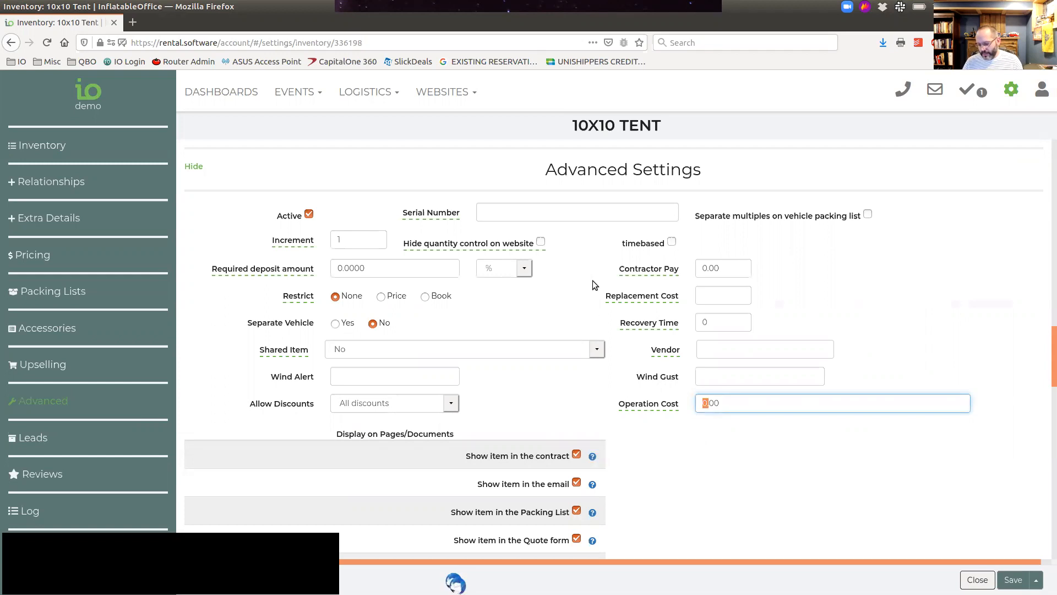
{"action": "type", "text": "5500"}
{"action": "type", "text": "."}
{"action": "left_click", "coordinate": [1035, 580]}
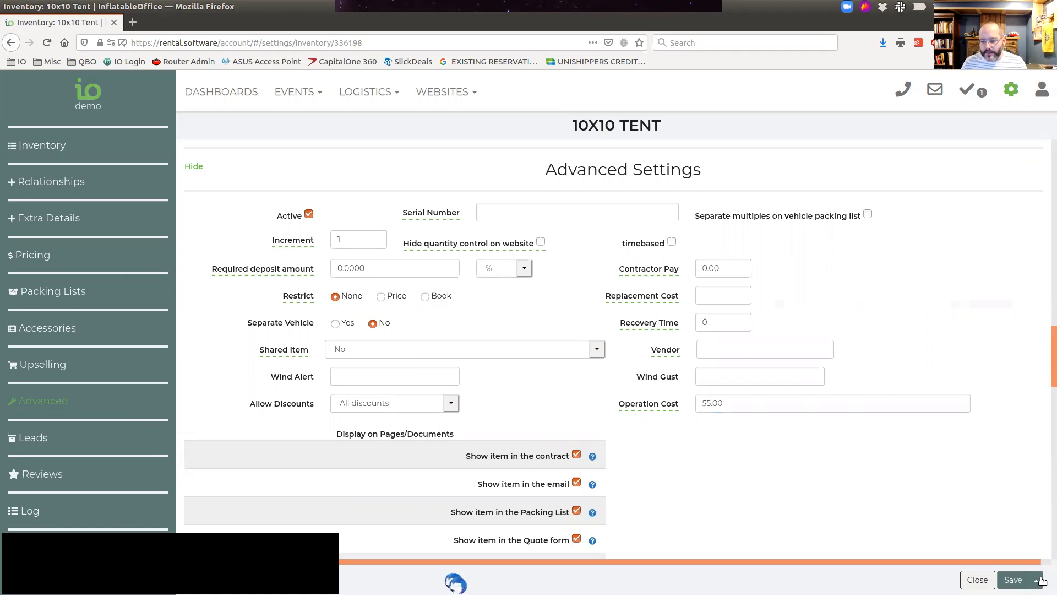
{"action": "left_click", "coordinate": [970, 559]}
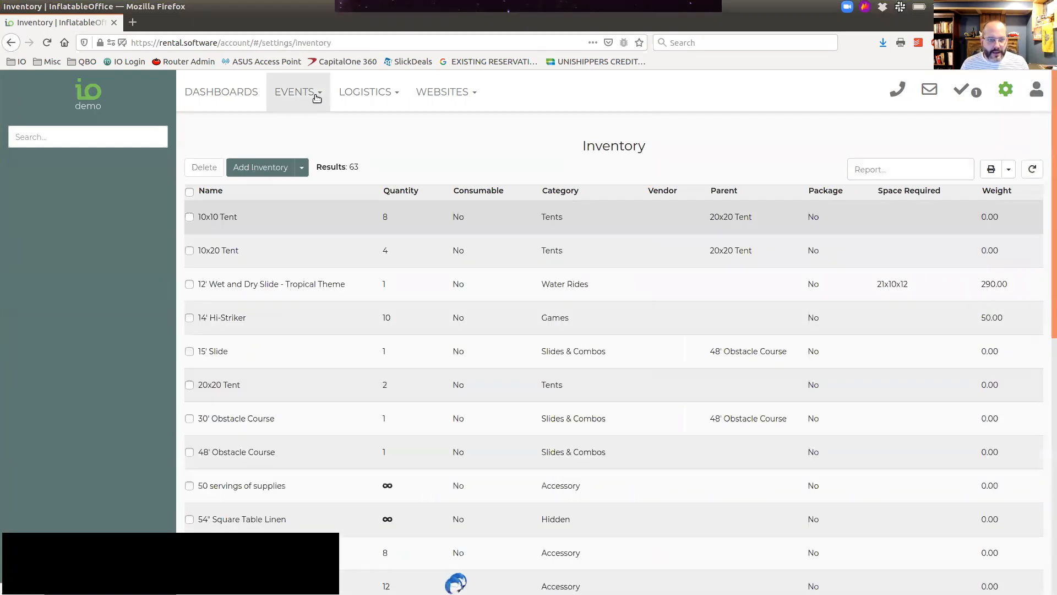
Step: Add a 10x10 Tent to the contracted 4:00 pm Maple Heights event and review the event's profit
{"action": "left_click", "coordinate": [307, 93]}
{"action": "left_click", "coordinate": [318, 124]}
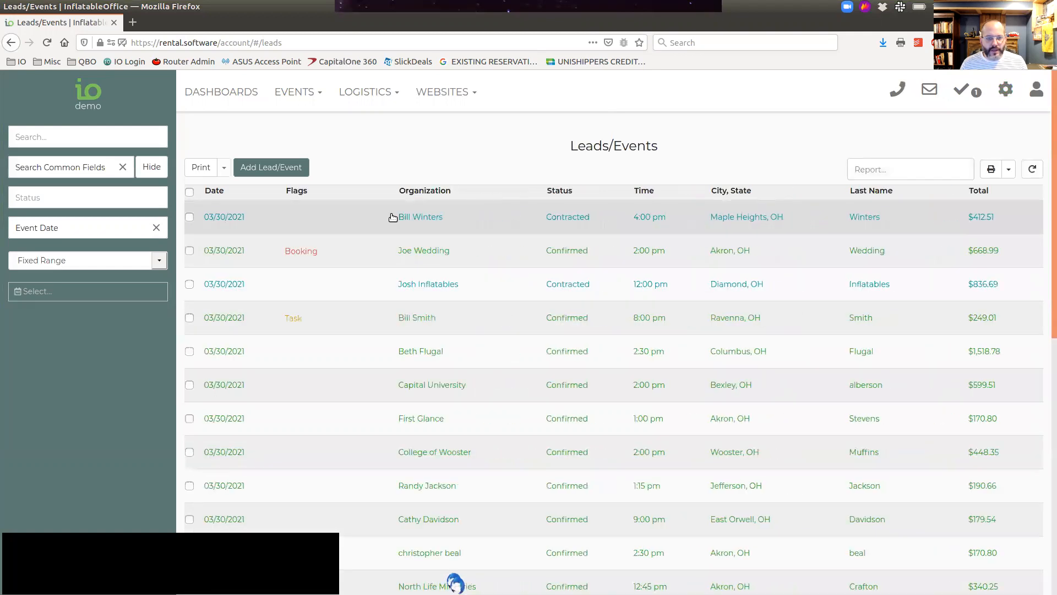
{"action": "left_click", "coordinate": [423, 216]}
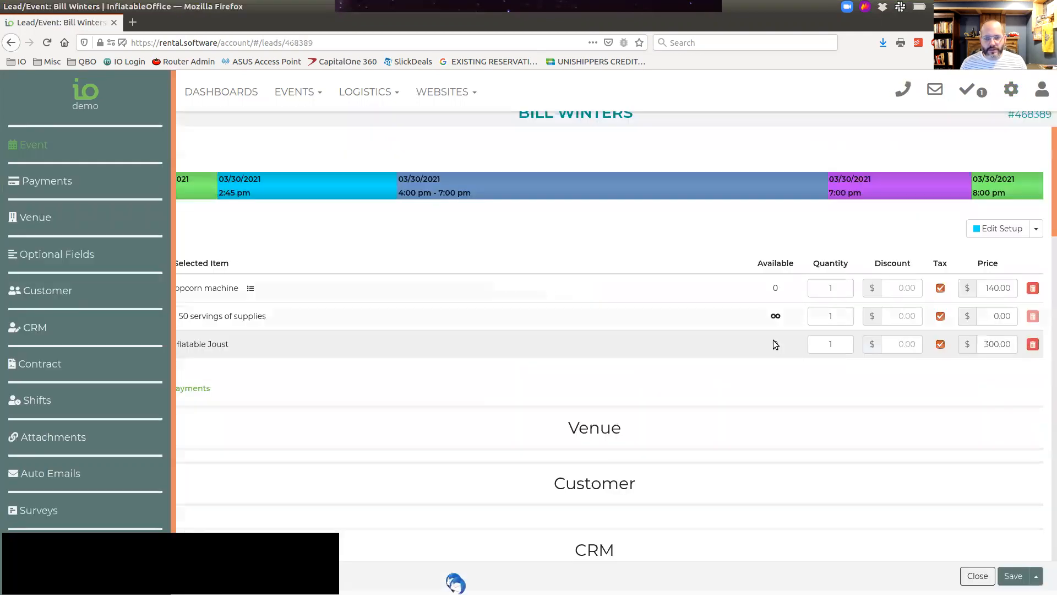
{"action": "scroll", "coordinate": [773, 292], "scroll_direction": "down", "scroll_amount": 3}
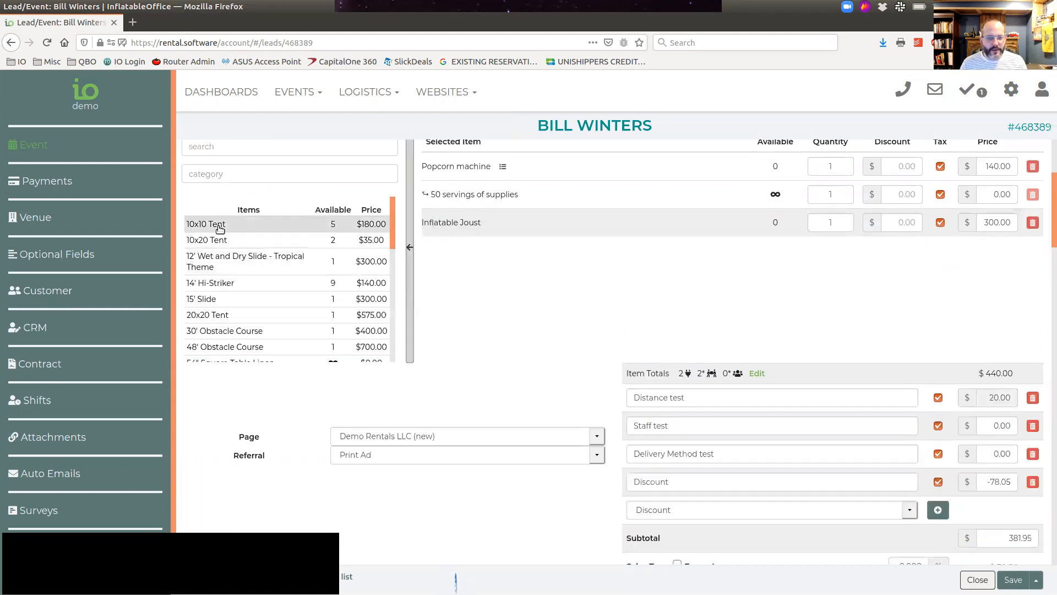
{"action": "left_click", "coordinate": [219, 225]}
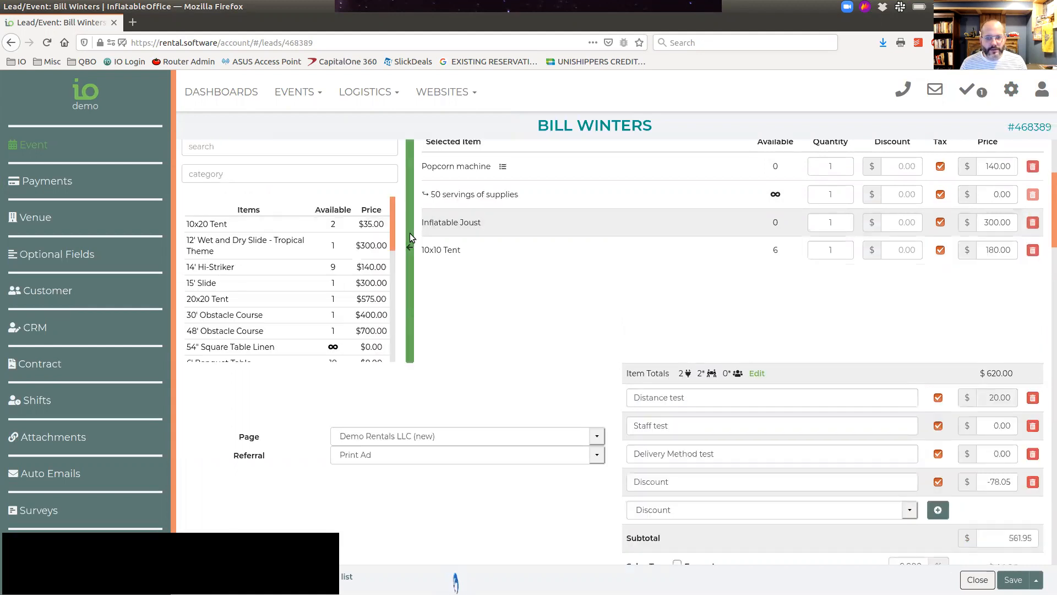
{"action": "left_click", "coordinate": [410, 239]}
{"action": "scroll", "coordinate": [541, 435], "scroll_direction": "down", "scroll_amount": 2}
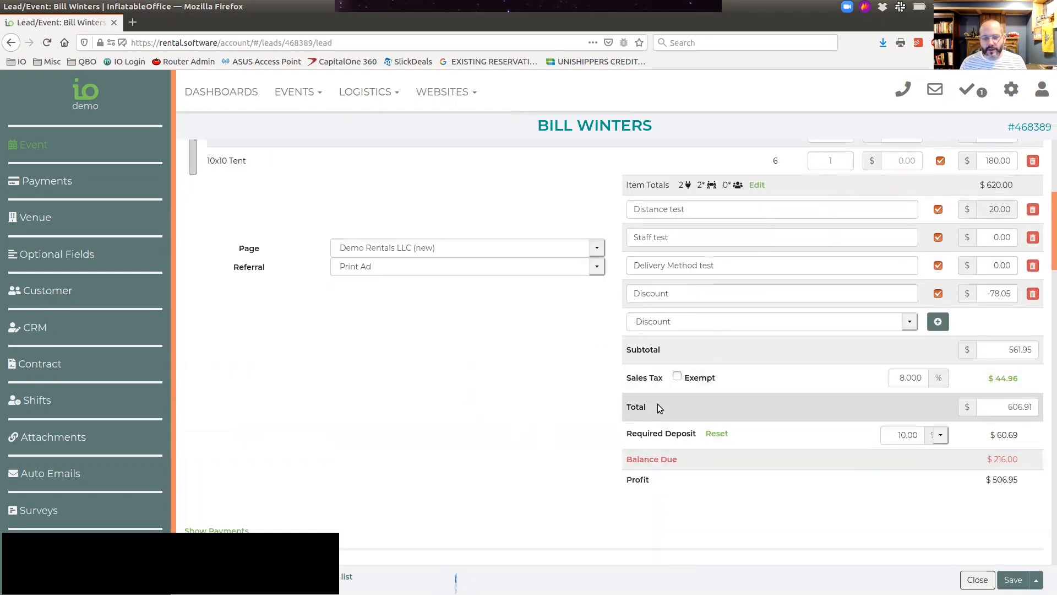
{"action": "scroll", "coordinate": [463, 410], "scroll_direction": "up", "scroll_amount": 3}
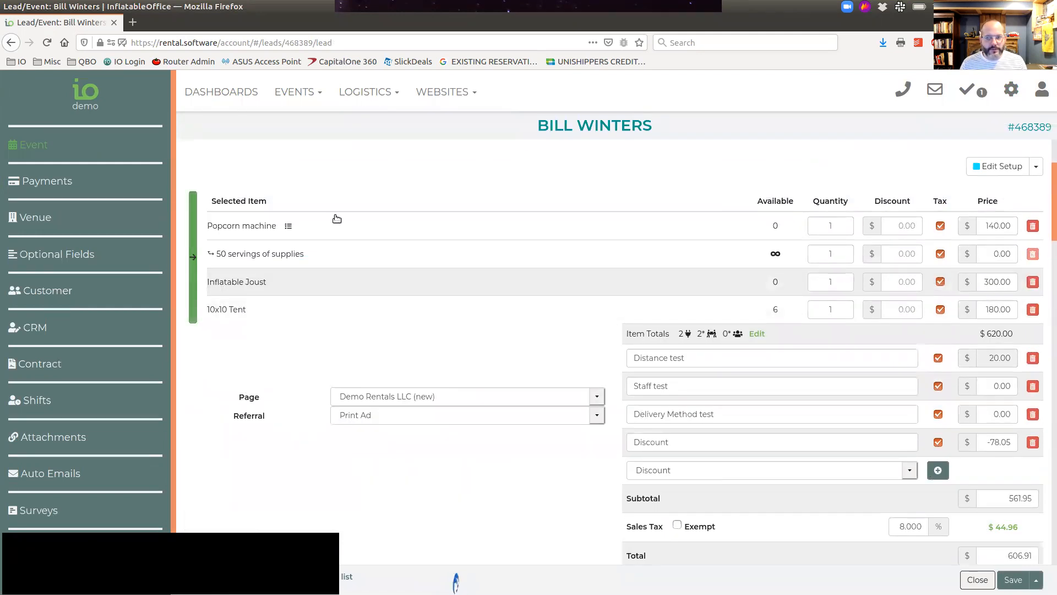
Step: Filter the inventory list with the Available Vendor Items preset
{"action": "left_click", "coordinate": [1011, 89]}
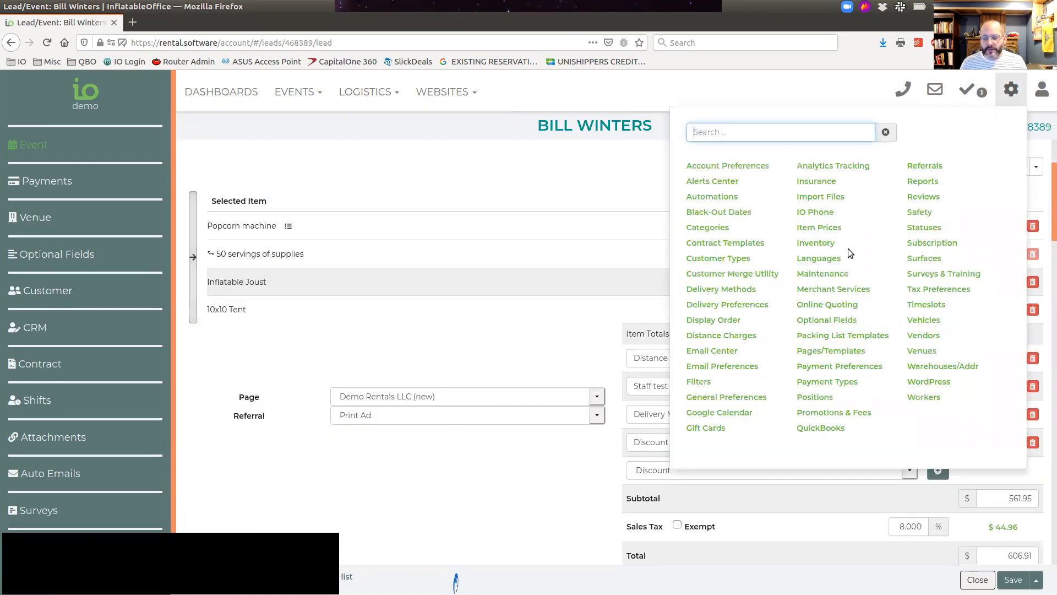
{"action": "left_click", "coordinate": [819, 245]}
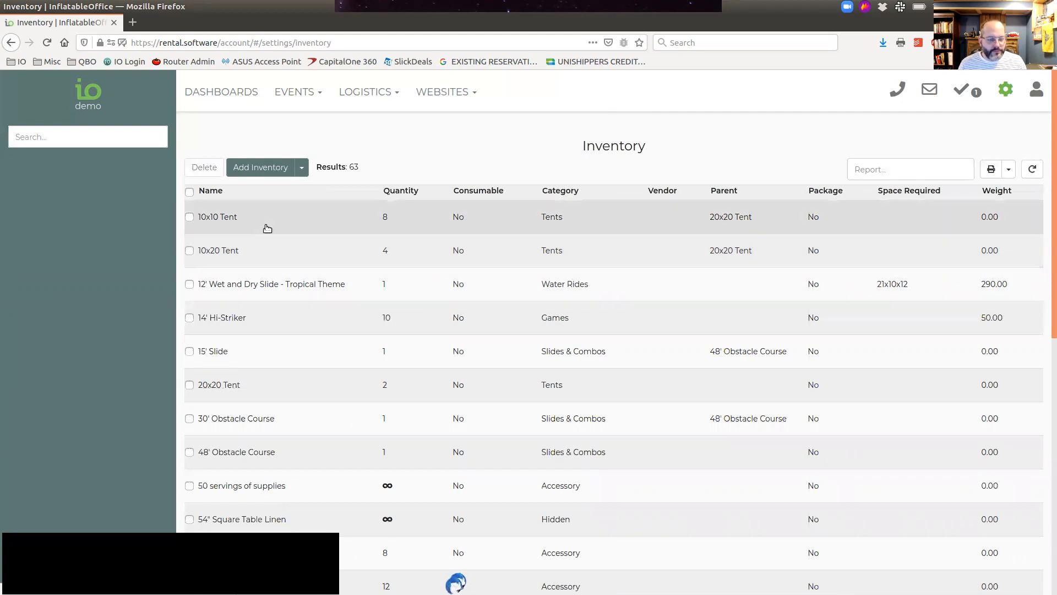
{"action": "left_click", "coordinate": [138, 141]}
{"action": "scroll", "coordinate": [105, 204], "scroll_direction": "down", "scroll_amount": 3}
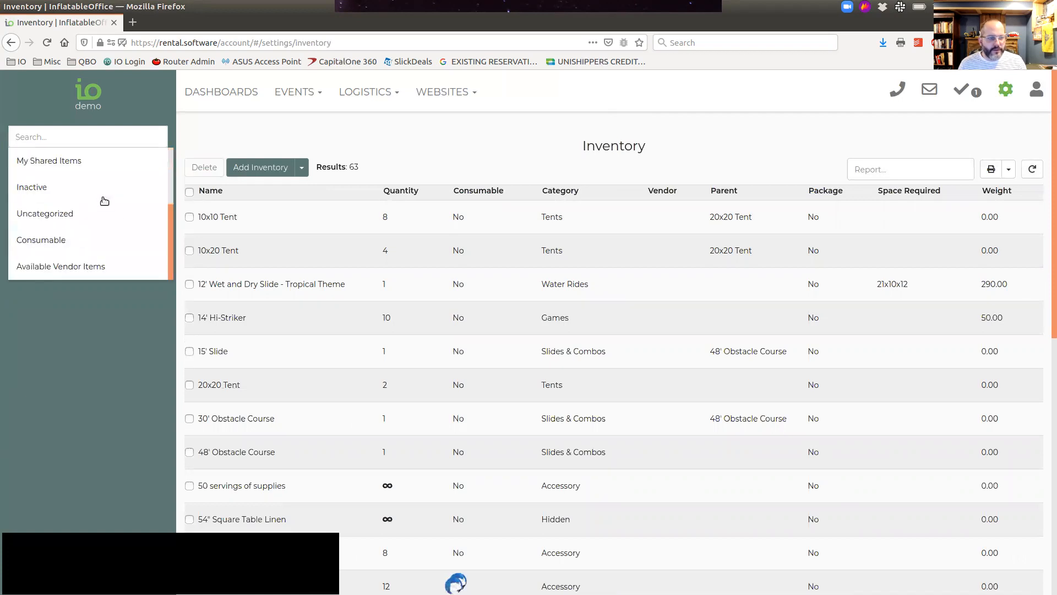
{"action": "left_click", "coordinate": [72, 268]}
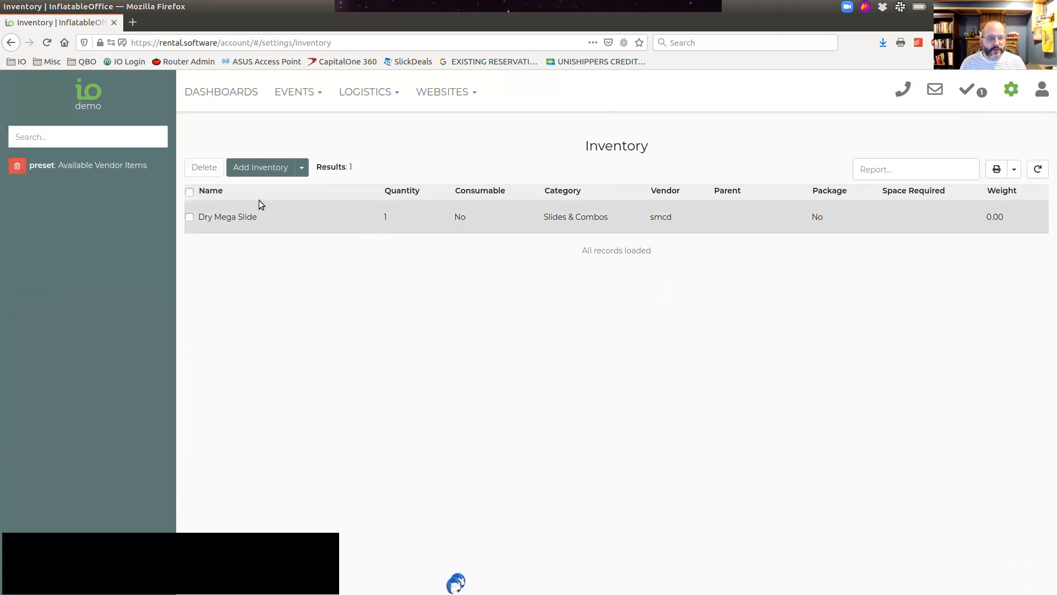
Step: Examine the bulk actions for the Dry Mega Slide, clear the preset filter, and view the options for adding inventory
{"action": "left_click", "coordinate": [190, 217]}
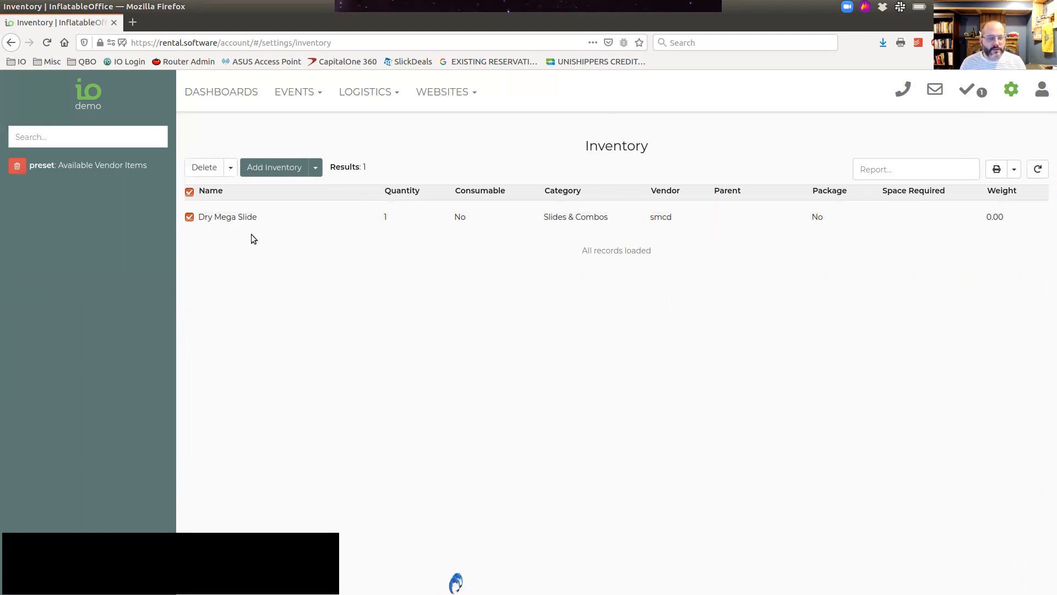
{"action": "left_click", "coordinate": [231, 169]}
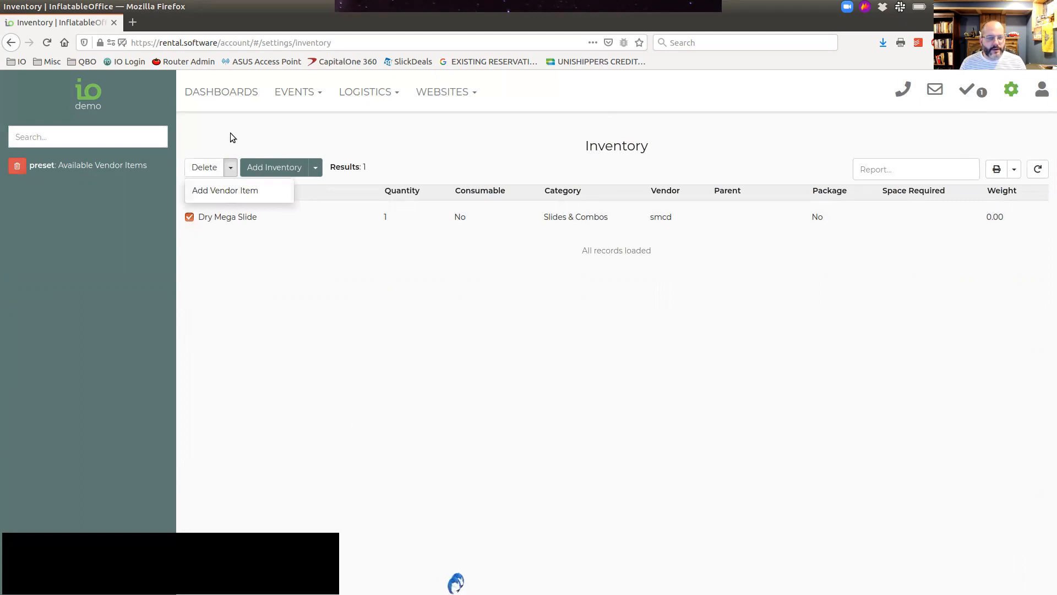
{"action": "left_click", "coordinate": [192, 192]}
{"action": "left_click", "coordinate": [189, 218]}
{"action": "left_click", "coordinate": [17, 166]}
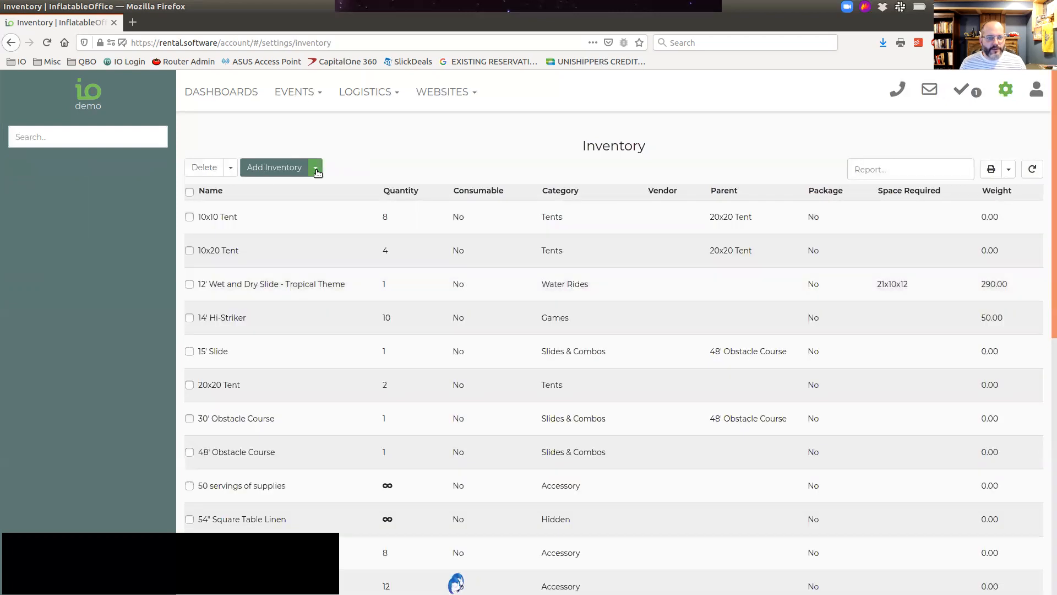
{"action": "left_click", "coordinate": [315, 167]}
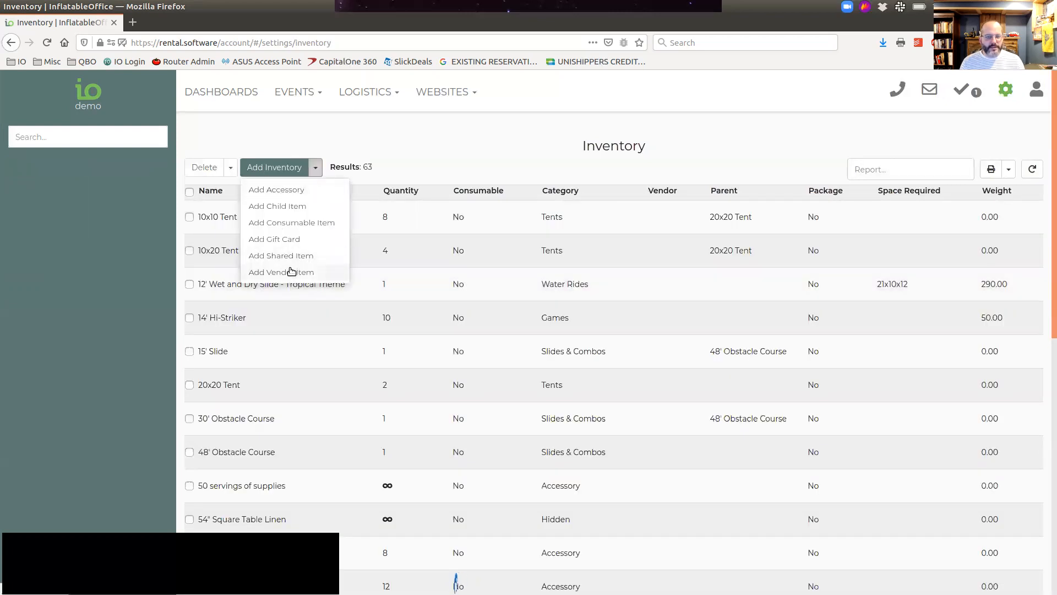
{"action": "left_click", "coordinate": [407, 141]}
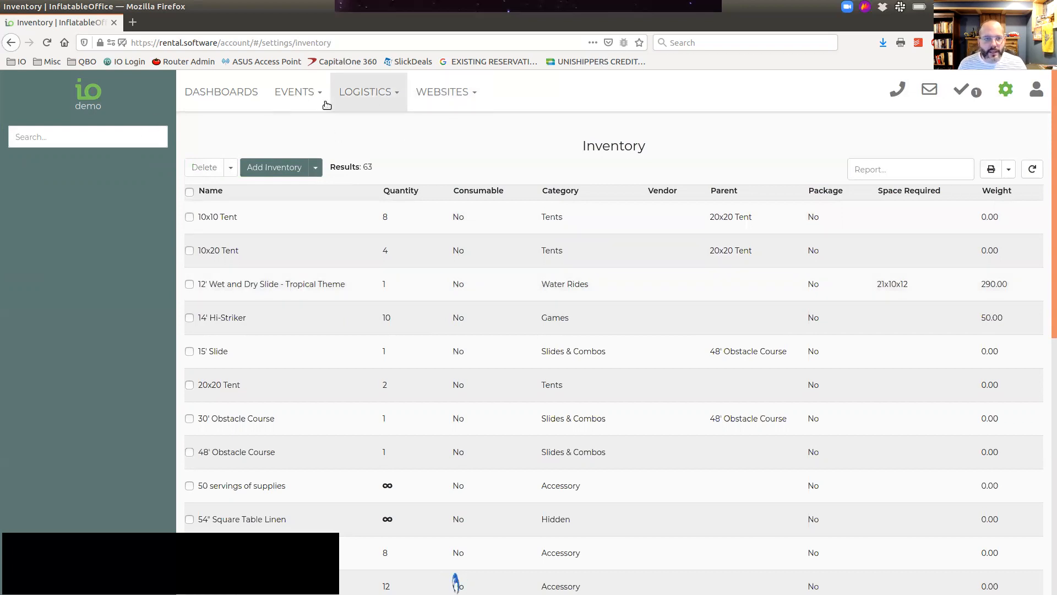
Step: Find the smcd vendor's 90' Obstacle Course with the search "90" and add it to the contracted 4:00 pm Maple Heights event
{"action": "left_click", "coordinate": [298, 93]}
{"action": "left_click", "coordinate": [293, 124]}
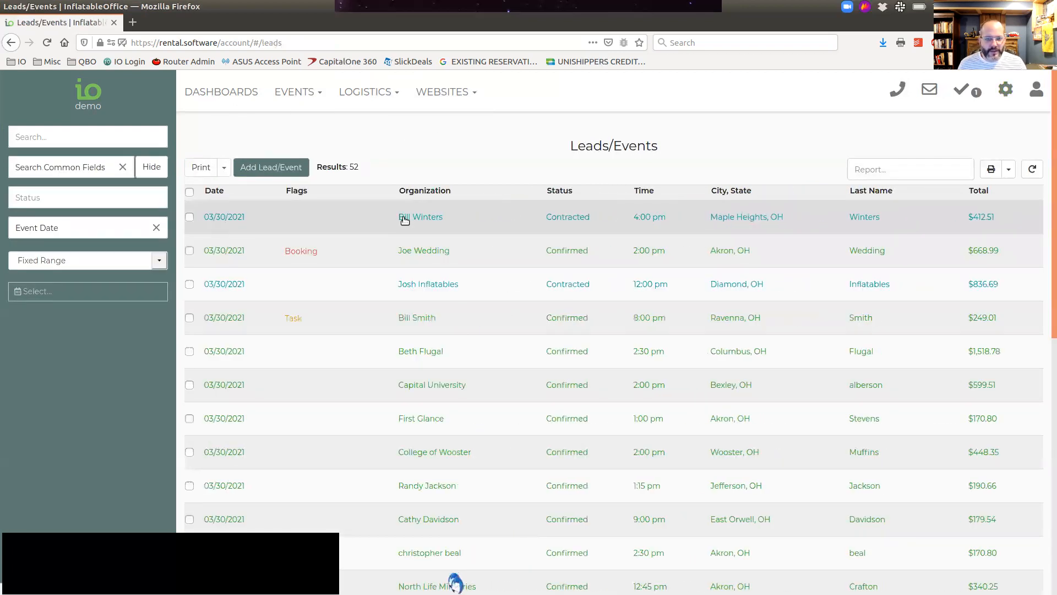
{"action": "left_click", "coordinate": [404, 219]}
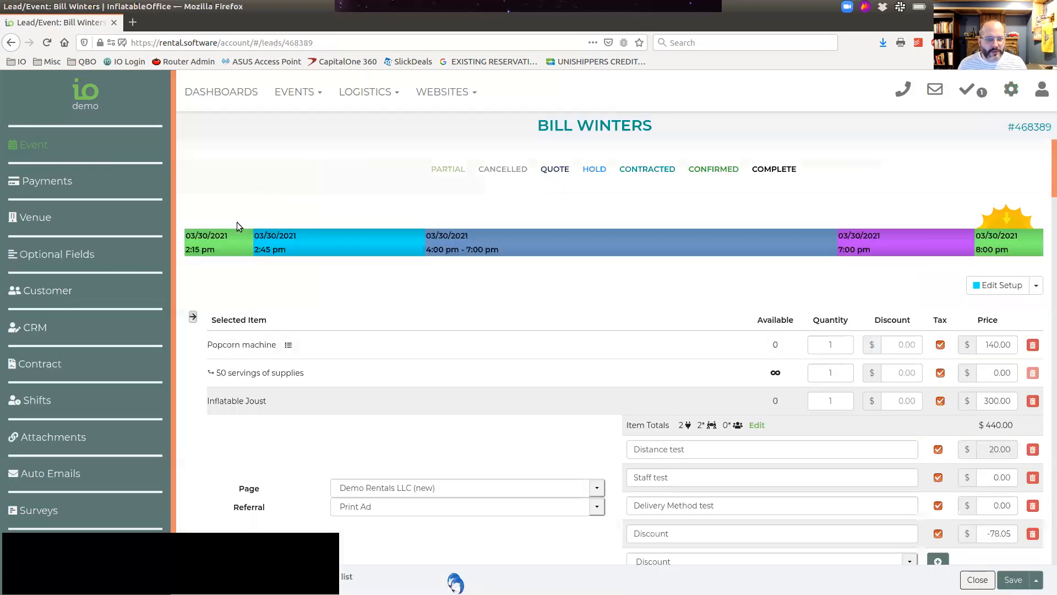
{"action": "scroll", "coordinate": [244, 286], "scroll_direction": "down", "scroll_amount": 2}
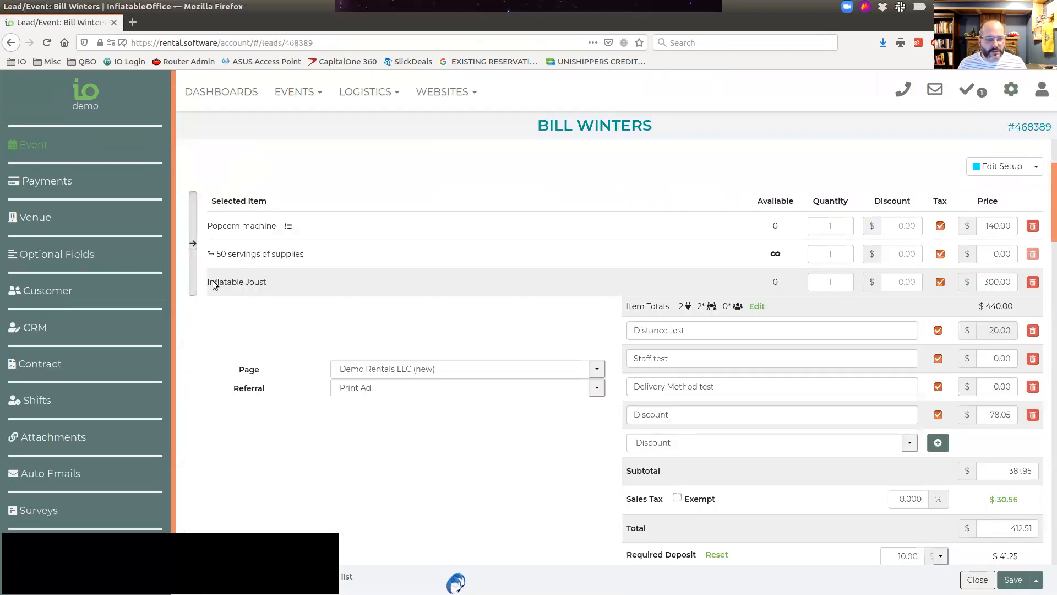
{"action": "left_click", "coordinate": [194, 257]}
{"action": "left_click", "coordinate": [234, 204]}
{"action": "type", "text": "9"}
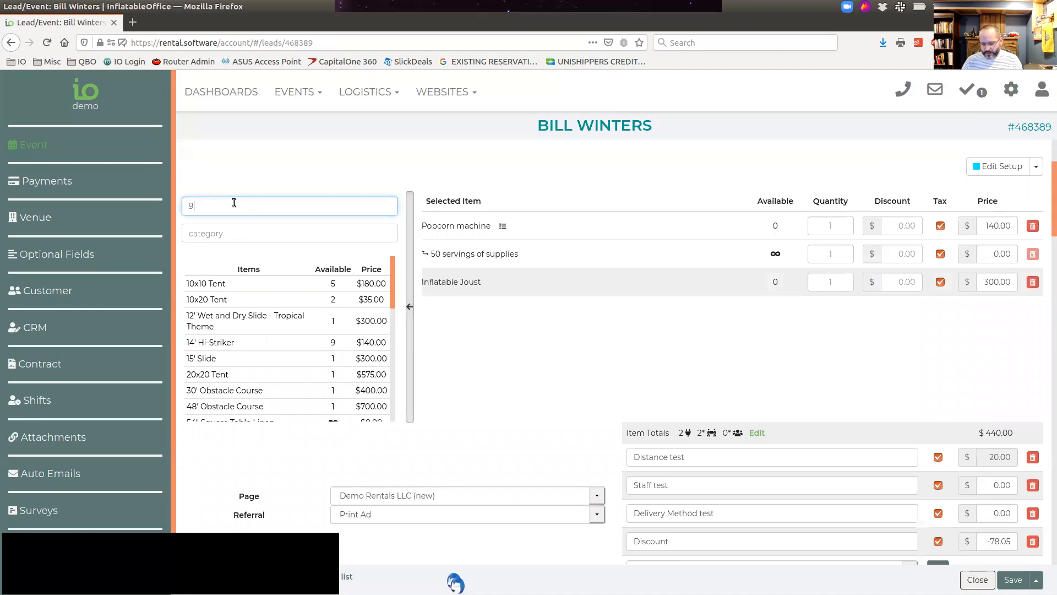
{"action": "type", "text": "0"}
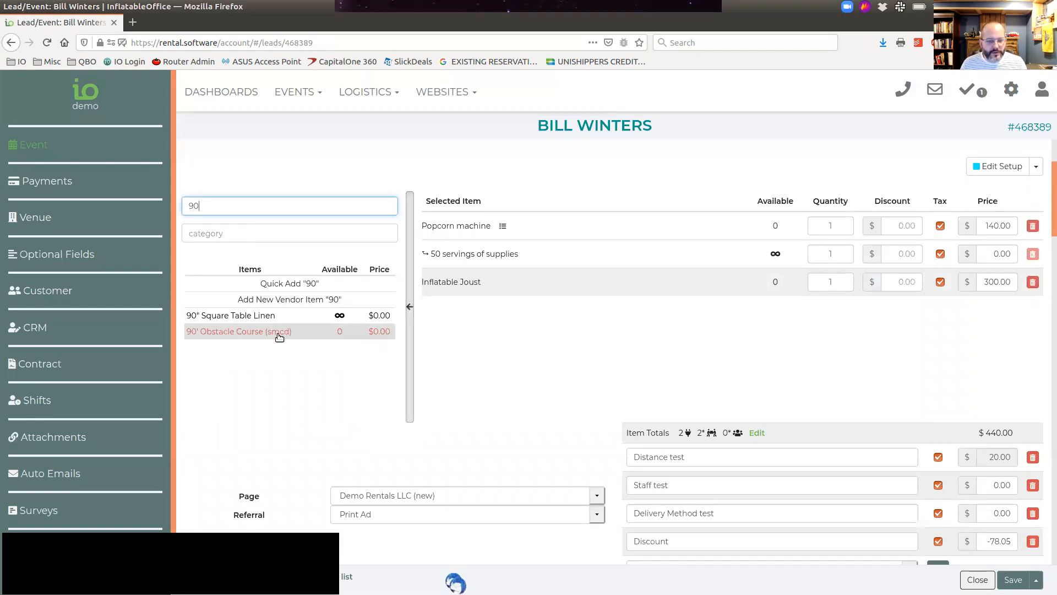
{"action": "left_click", "coordinate": [279, 333]}
{"action": "left_click", "coordinate": [412, 291]}
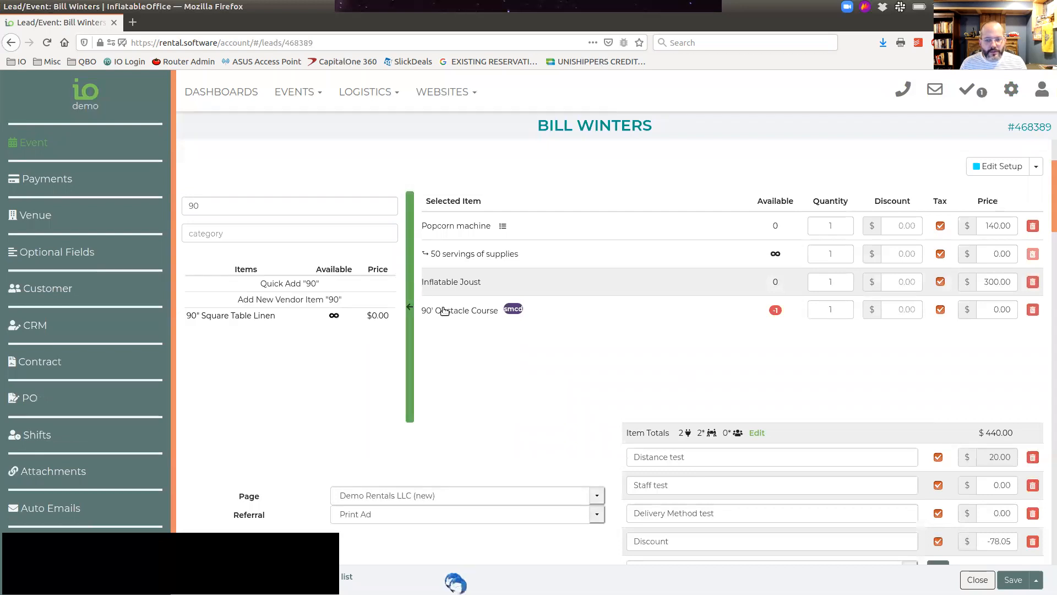
Step: Set the vendor cost of the event's 90' Obstacle Course to 100 and review the profit
{"action": "left_click", "coordinate": [564, 315]}
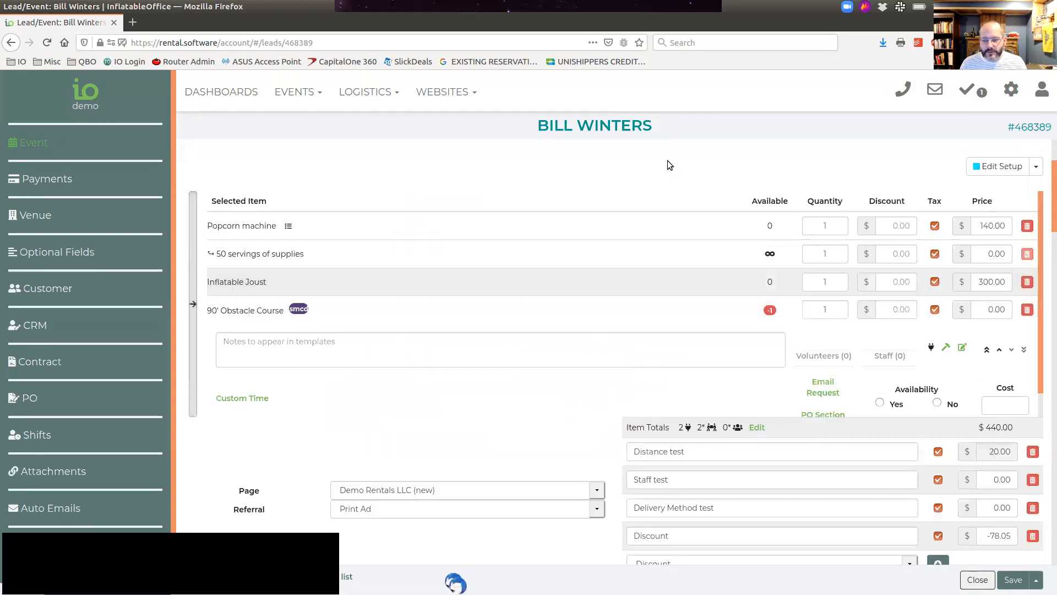
{"action": "scroll", "coordinate": [714, 217], "scroll_direction": "down", "scroll_amount": 1}
{"action": "left_click", "coordinate": [988, 375]}
{"action": "type", "text": "100"}
{"action": "scroll", "coordinate": [904, 345], "scroll_direction": "down", "scroll_amount": 1}
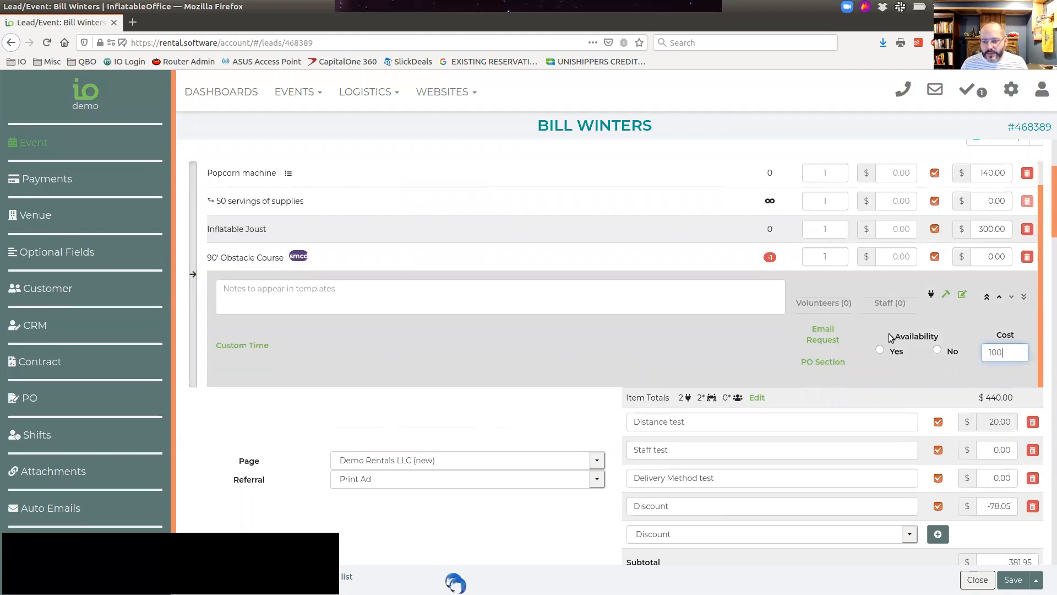
{"action": "scroll", "coordinate": [904, 325], "scroll_direction": "down", "scroll_amount": 2}
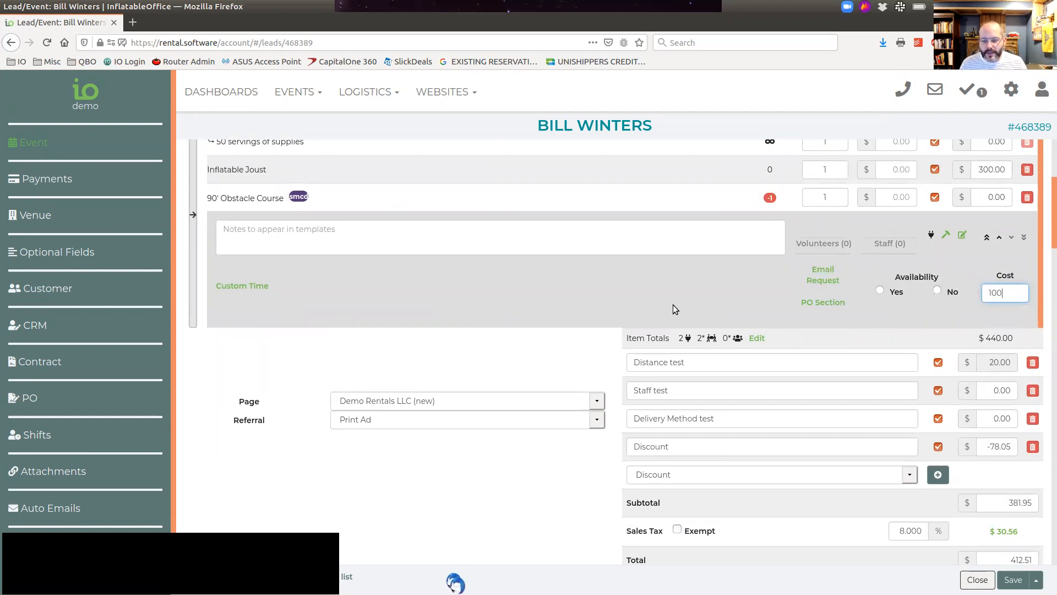
{"action": "scroll", "coordinate": [593, 338], "scroll_direction": "down", "scroll_amount": 3}
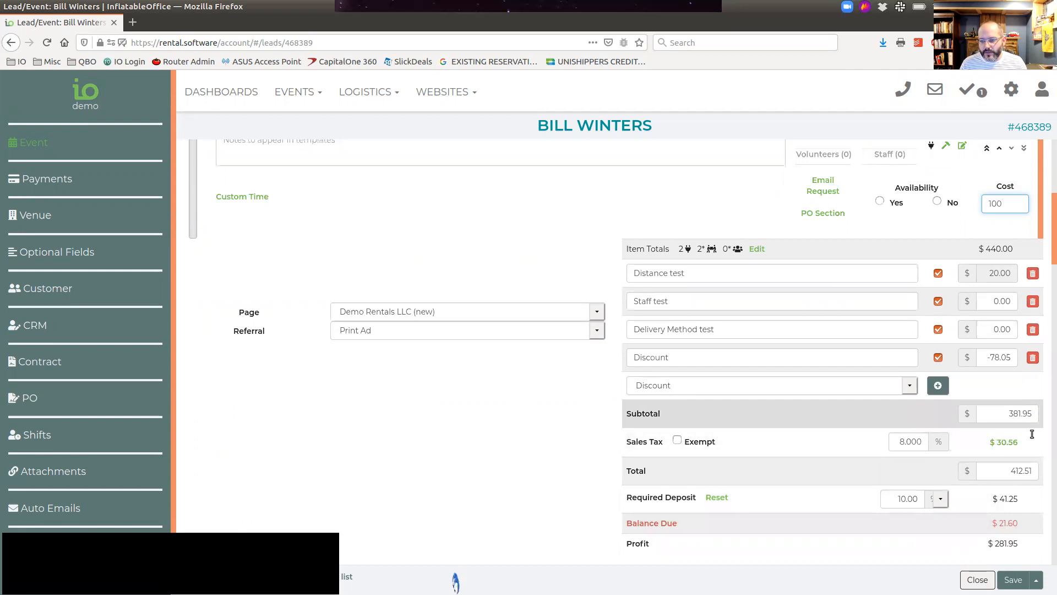
Step: Clear the item search and add a 10x10 Tent to the event
{"action": "scroll", "coordinate": [387, 333], "scroll_direction": "up", "scroll_amount": 3}
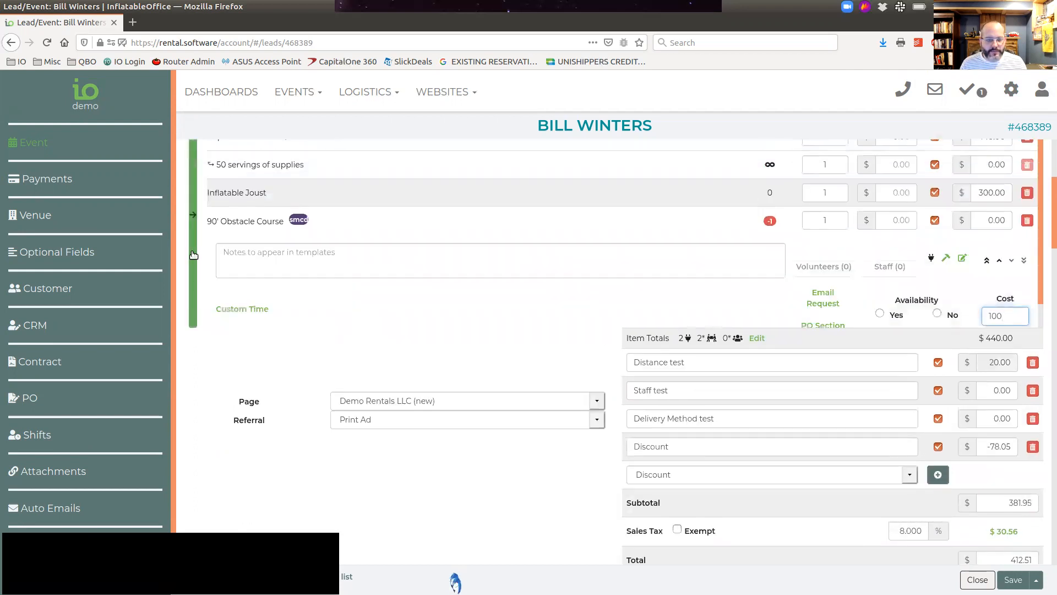
{"action": "left_click", "coordinate": [211, 255]}
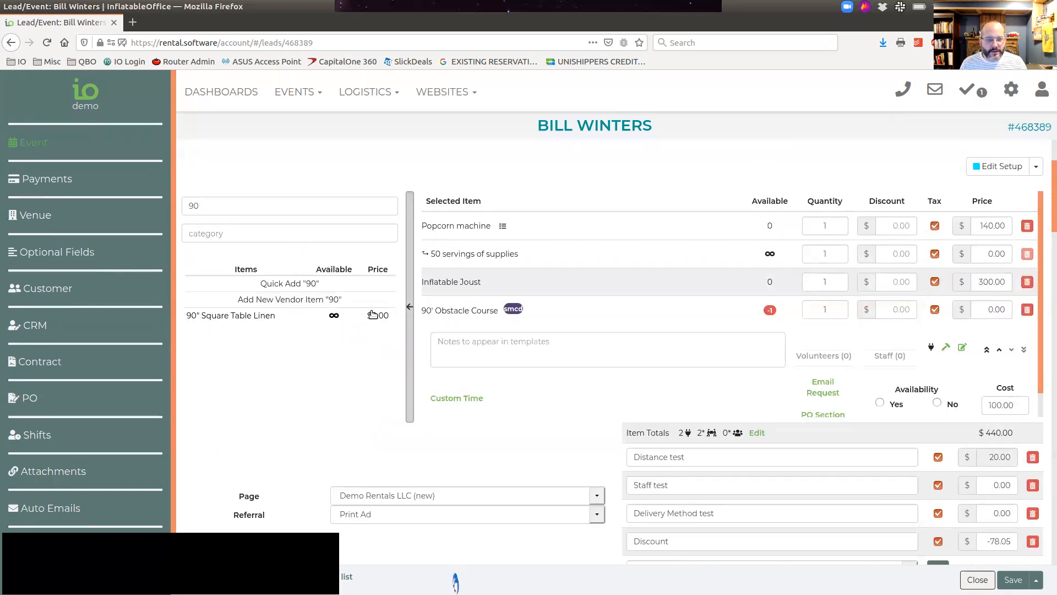
{"action": "left_click_drag", "start_coordinate": [334, 204], "coordinate": [156, 209]}
{"action": "key", "text": "BackSpace"}
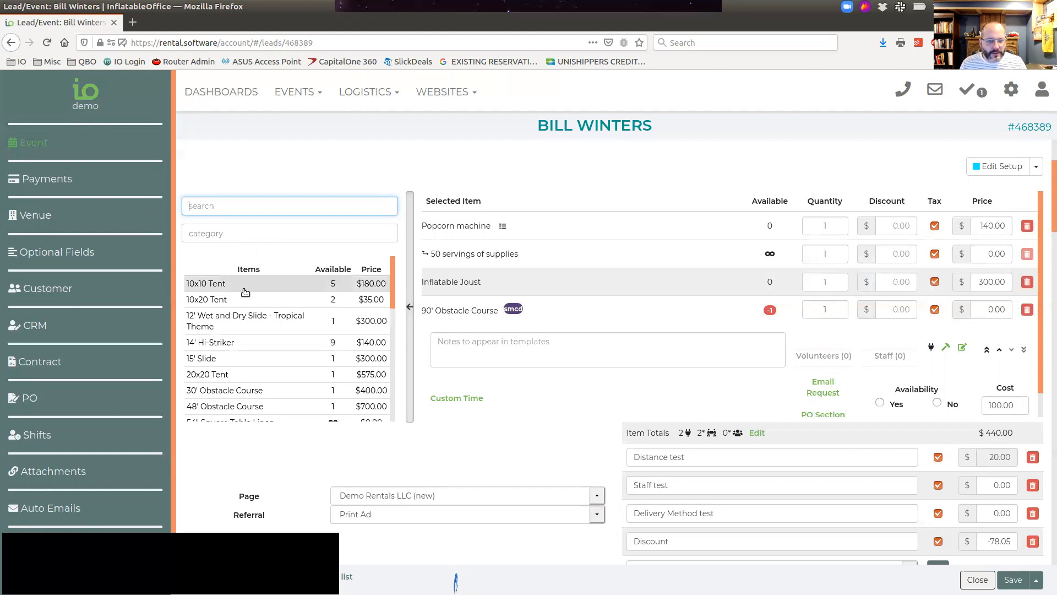
{"action": "left_click", "coordinate": [272, 288]}
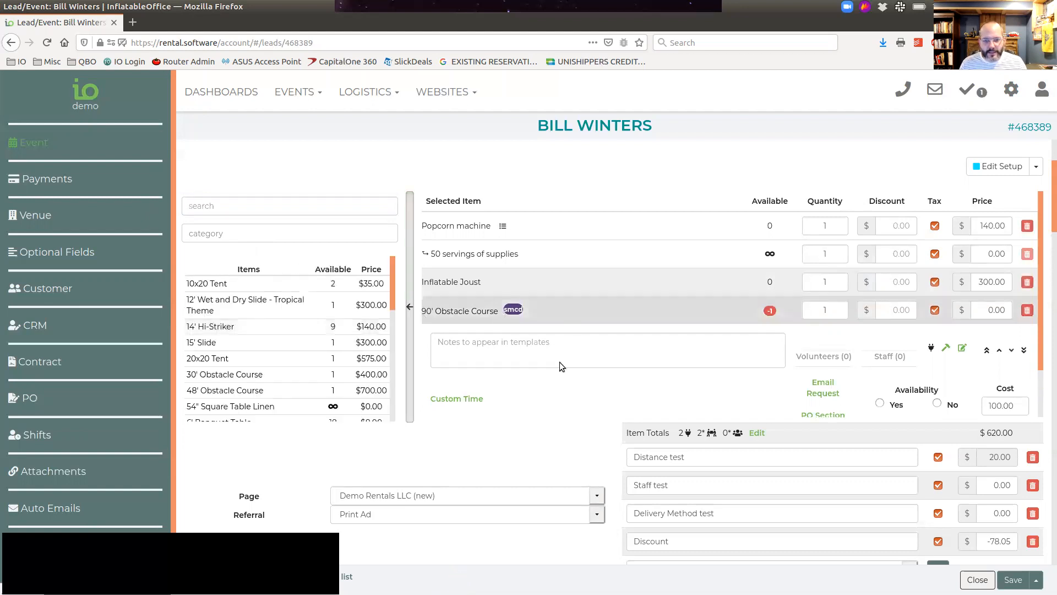
Step: Review the event's item list and profit, and check the vendor cost in the 90' Obstacle Course details
{"action": "scroll", "coordinate": [571, 380], "scroll_direction": "down", "scroll_amount": 4}
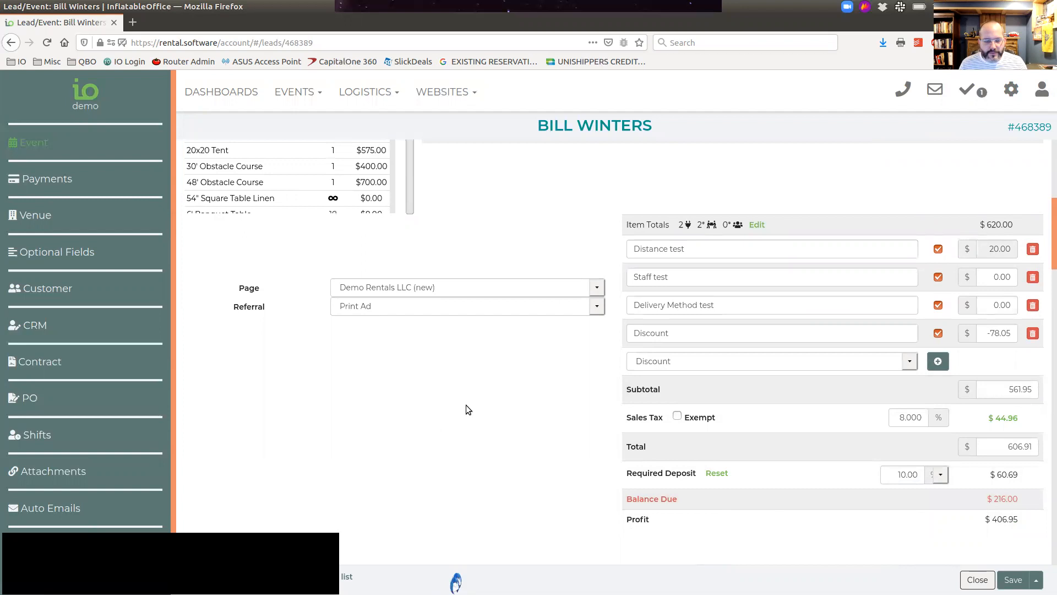
{"action": "scroll", "coordinate": [467, 406], "scroll_direction": "up", "scroll_amount": 3}
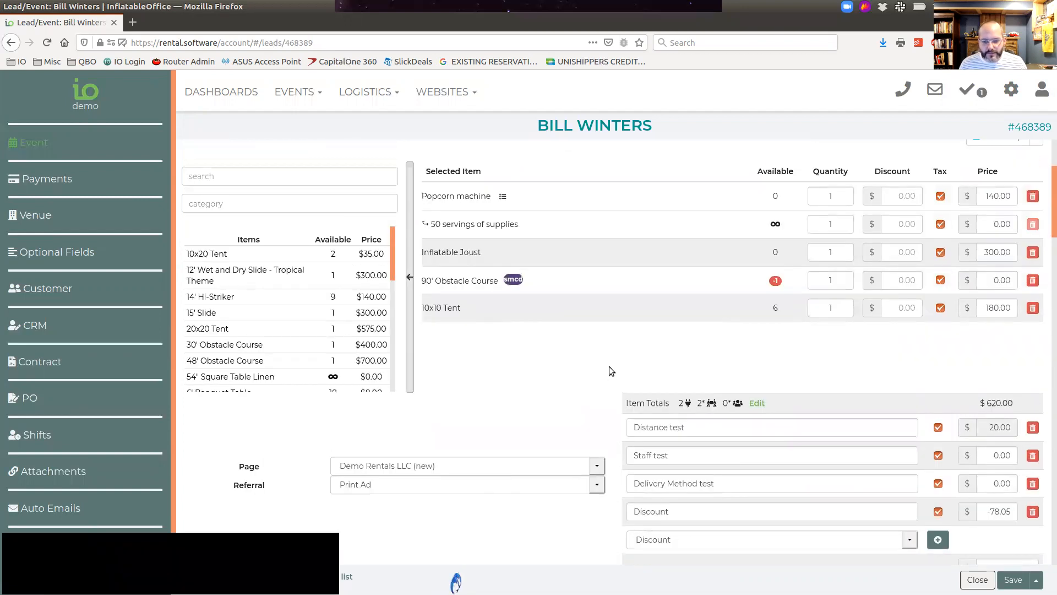
{"action": "scroll", "coordinate": [608, 365], "scroll_direction": "down", "scroll_amount": 2}
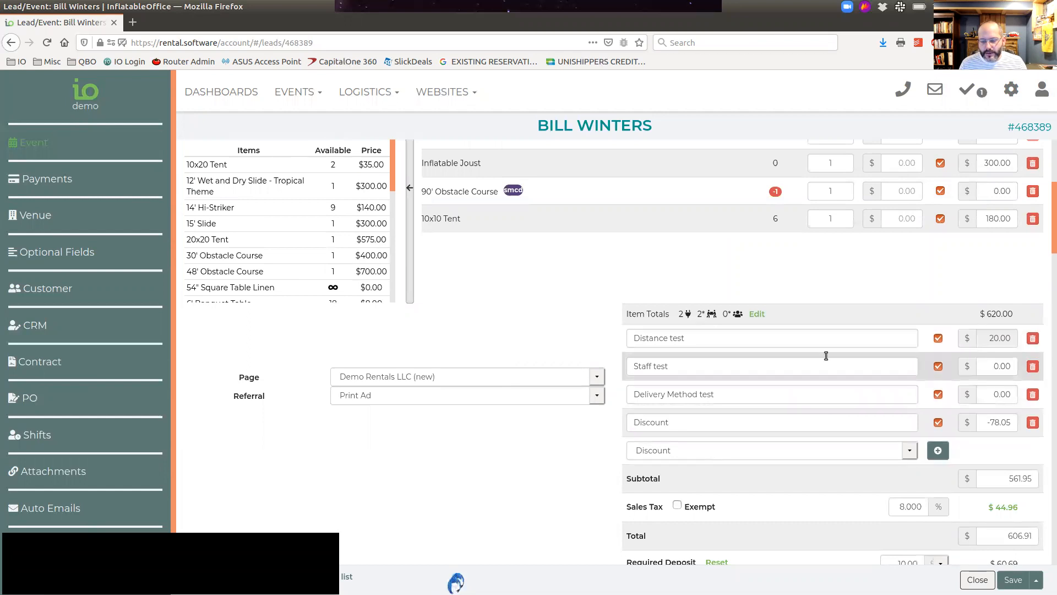
{"action": "scroll", "coordinate": [484, 337], "scroll_direction": "up", "scroll_amount": 1}
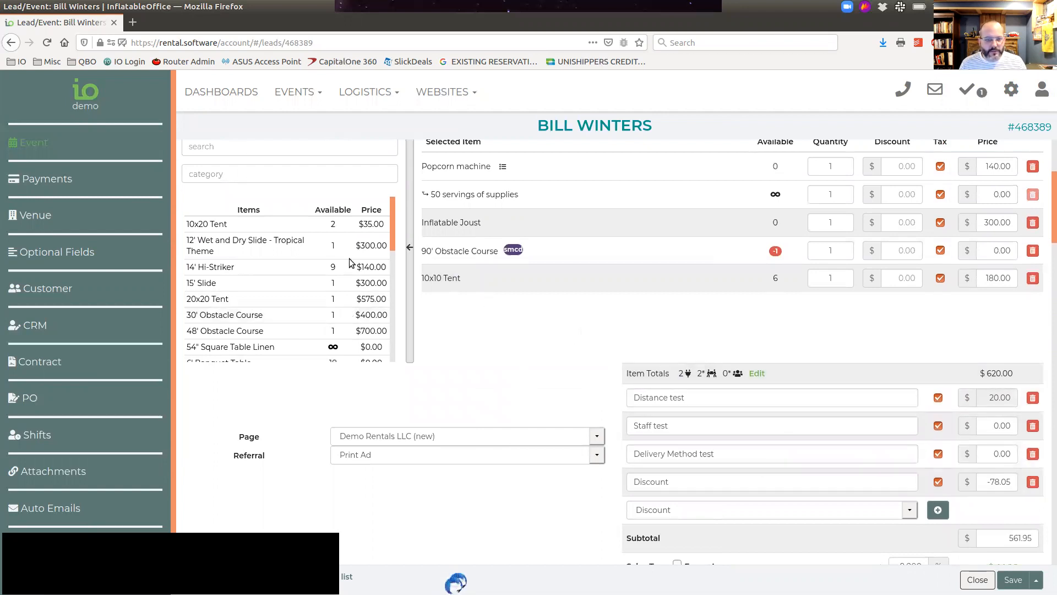
{"action": "scroll", "coordinate": [463, 363], "scroll_direction": "up", "scroll_amount": 1}
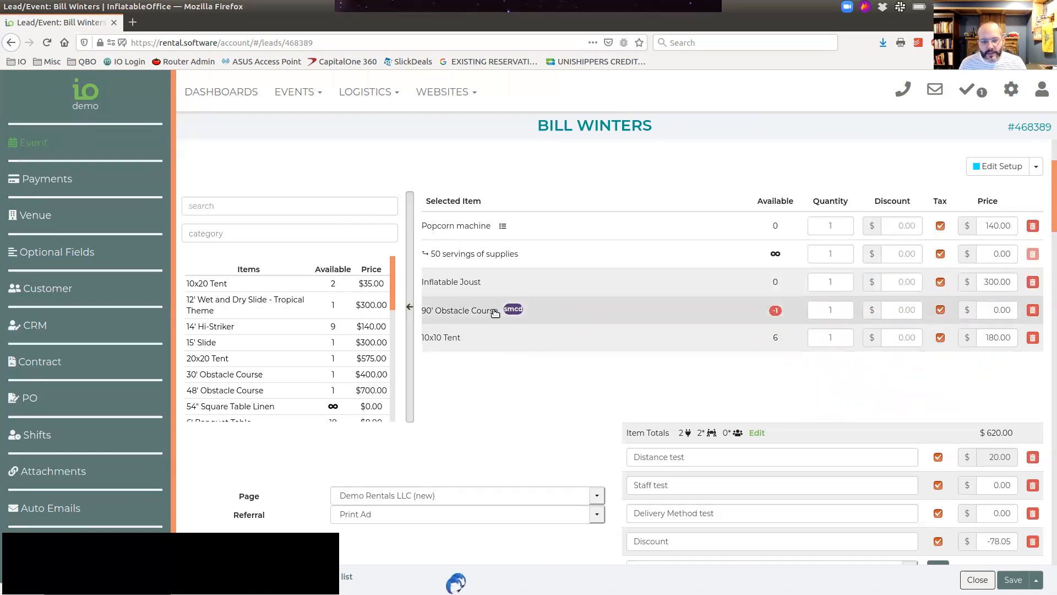
{"action": "left_click", "coordinate": [642, 314]}
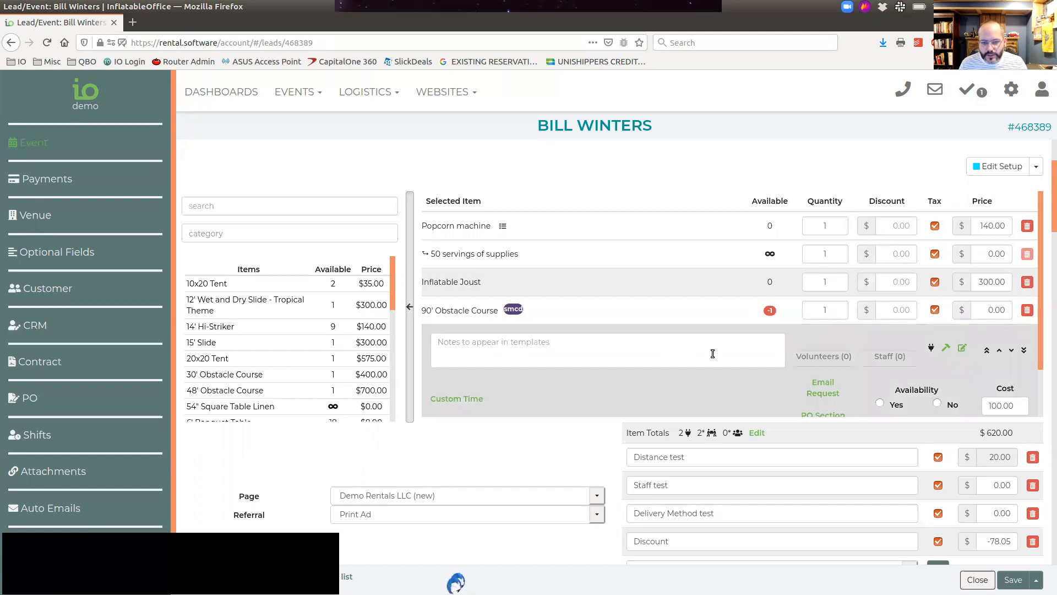
{"action": "left_click", "coordinate": [667, 310]}
Step: Enter "Distance Cost 2" in the event's item search and start a new vendor item with that name
{"action": "left_click", "coordinate": [265, 207]}
{"action": "type", "text": "Distance"}
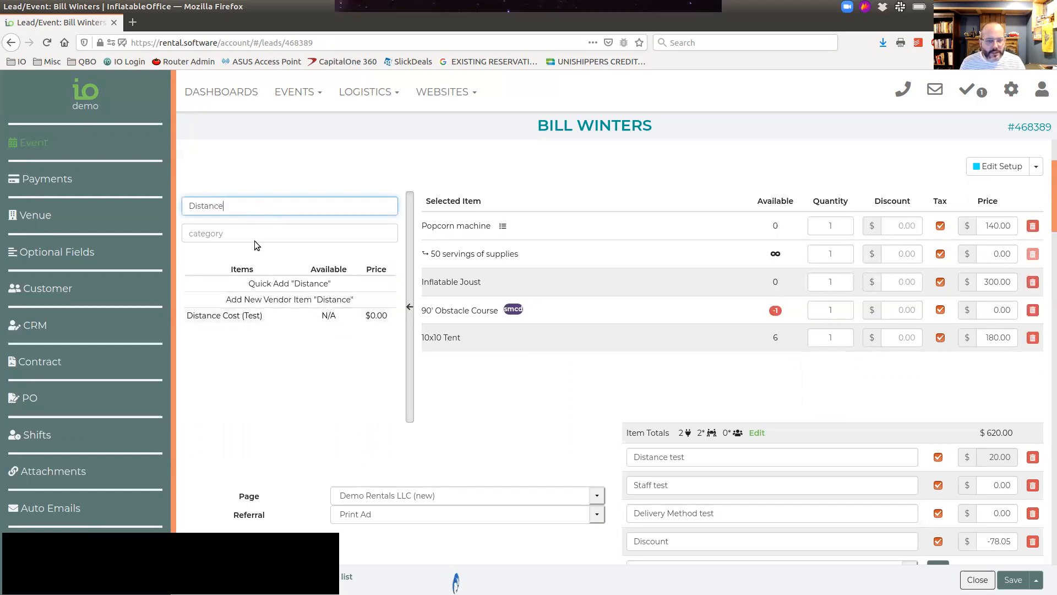
{"action": "type", "text": " Co"}
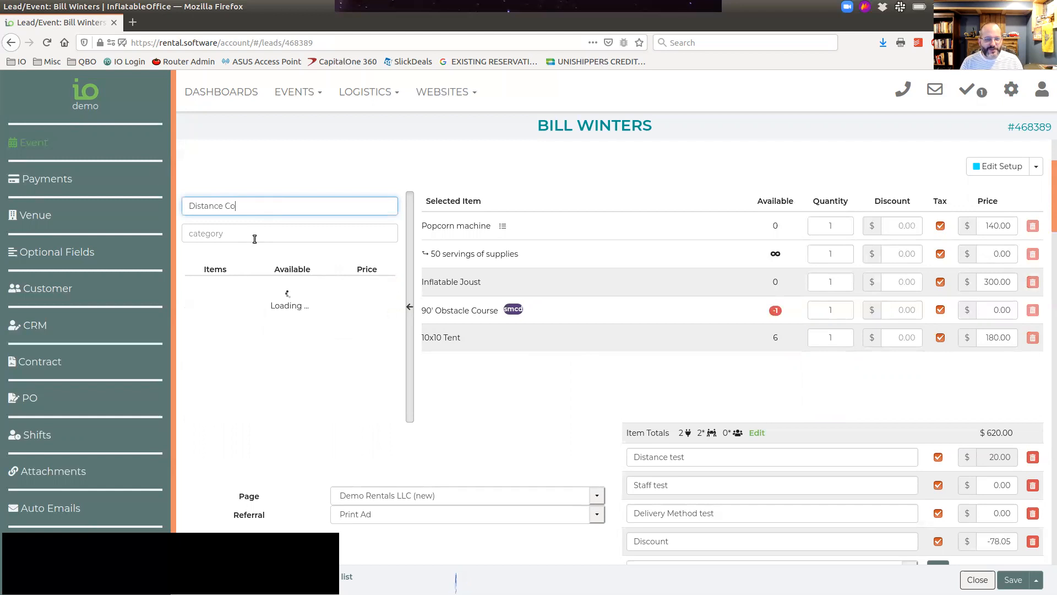
{"action": "type", "text": "st"}
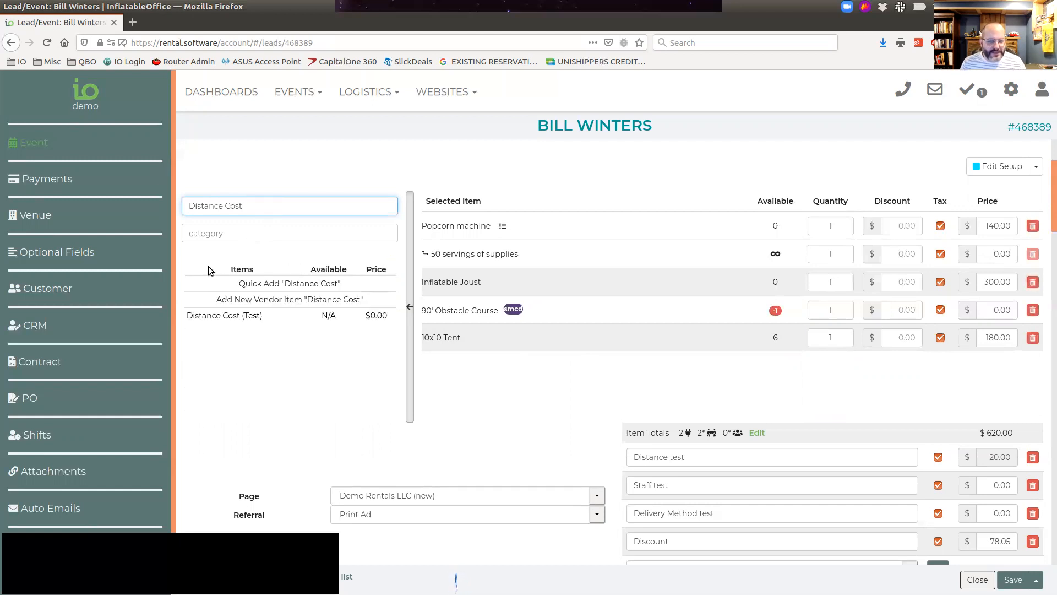
{"action": "type", "text": " 2"}
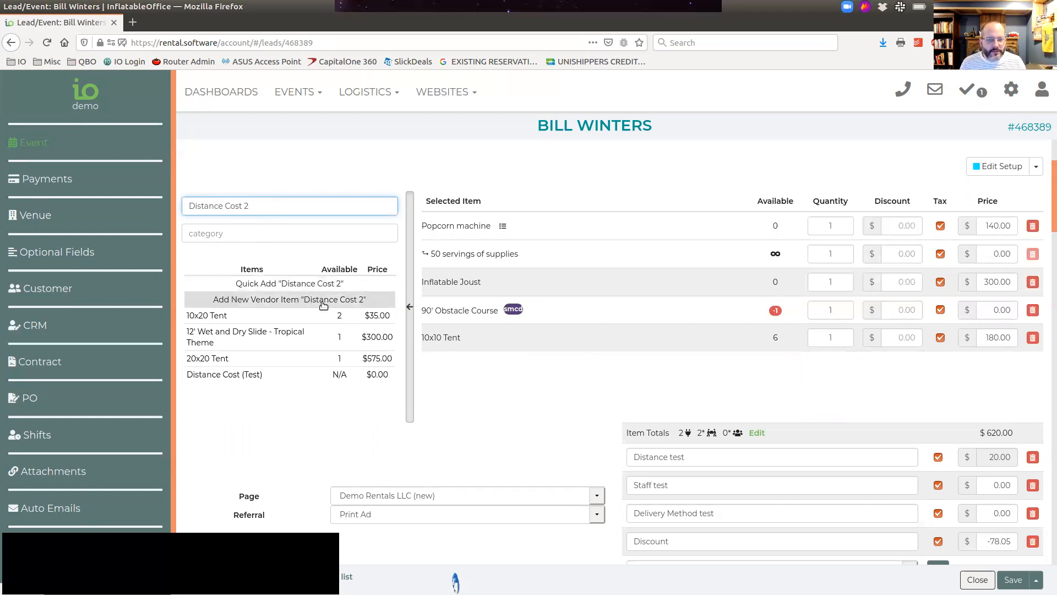
{"action": "left_click", "coordinate": [321, 301]}
Step: Assign the vendor "Test" and an item cost of 50 to Distance Cost 2, and add it to the event
{"action": "type", "text": "Test"}
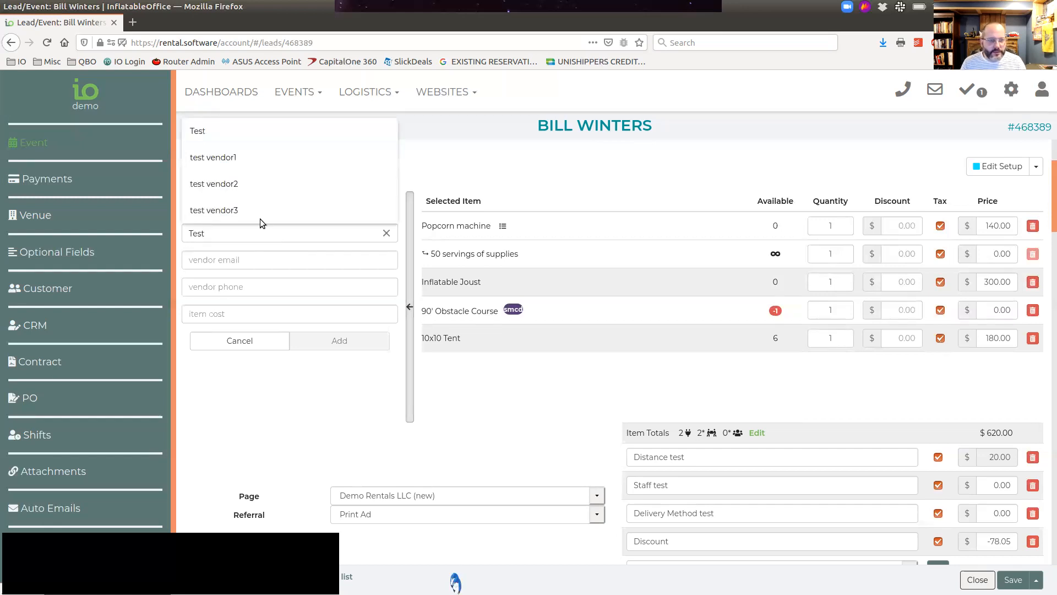
{"action": "left_click", "coordinate": [218, 137]}
{"action": "left_click", "coordinate": [248, 313]}
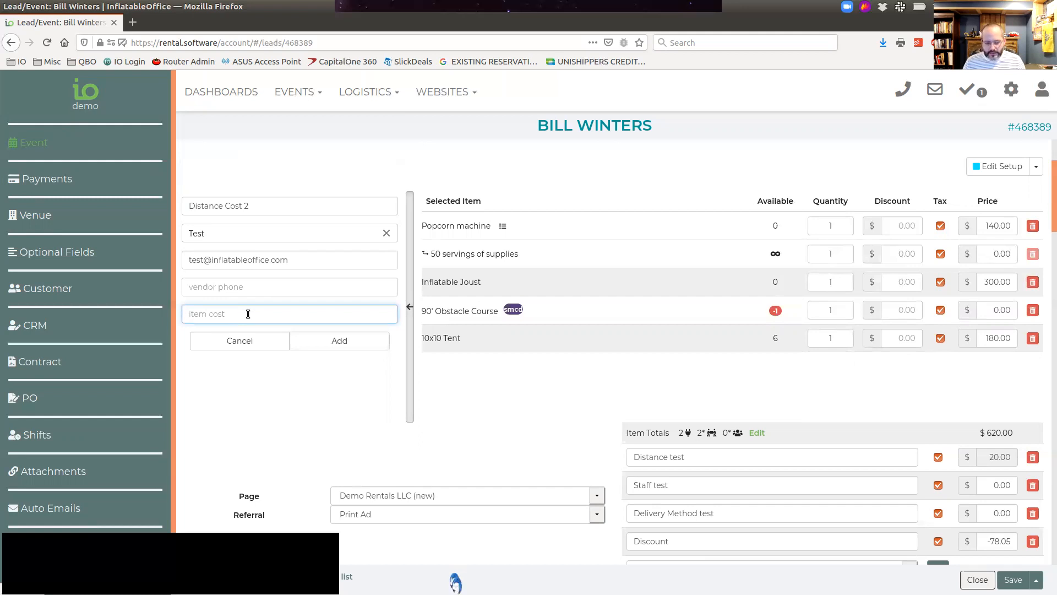
{"action": "type", "text": "50"}
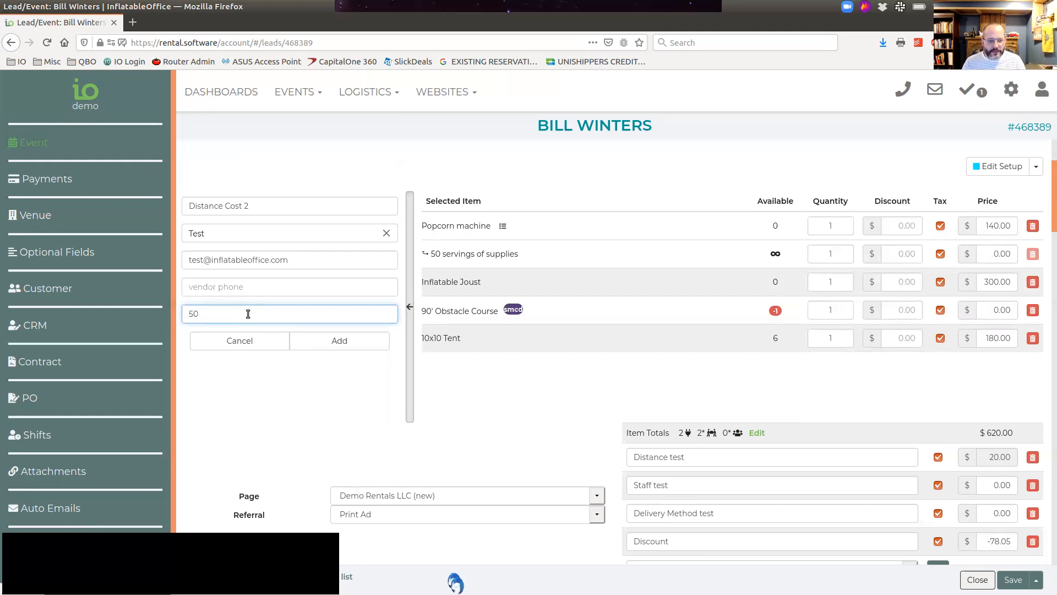
{"action": "left_click", "coordinate": [355, 342]}
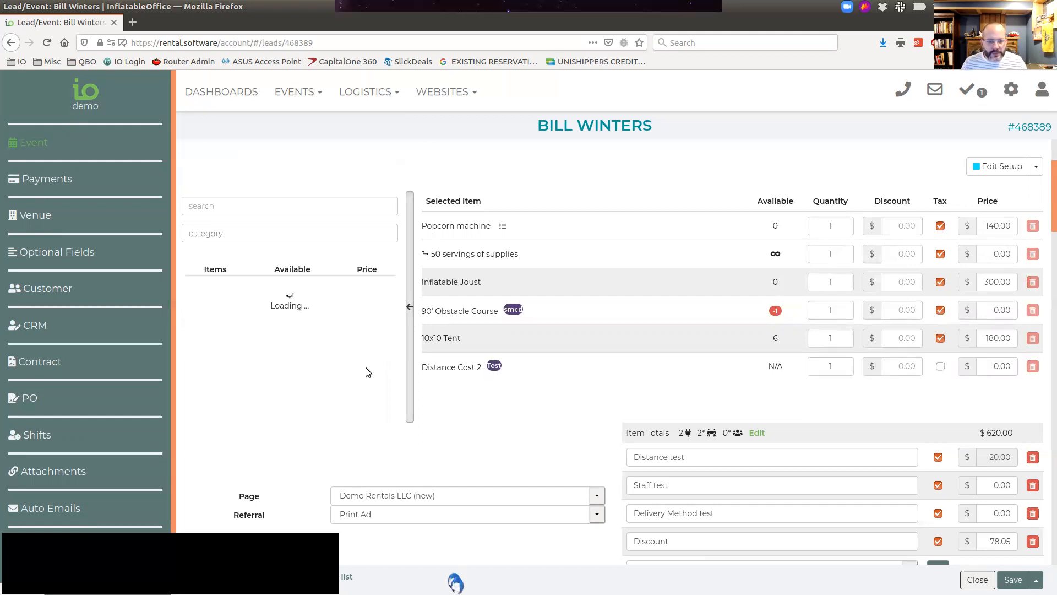
Step: Review the event's profit with Distance Cost 2 included, and collapse the list of available items
{"action": "scroll", "coordinate": [586, 323], "scroll_direction": "down", "scroll_amount": 2}
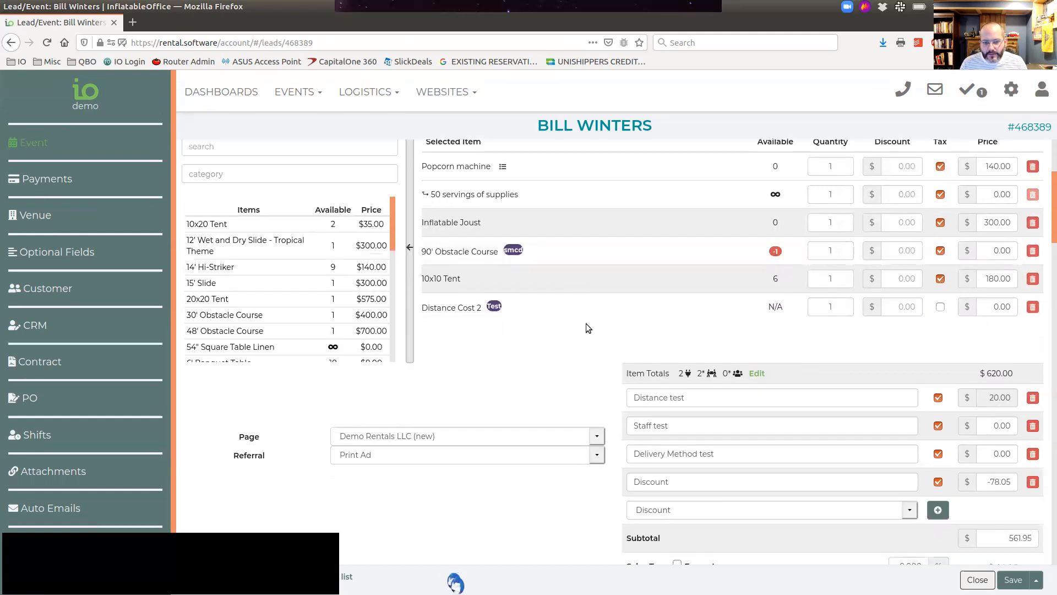
{"action": "scroll", "coordinate": [627, 309], "scroll_direction": "down", "scroll_amount": 3}
{"action": "left_click", "coordinate": [574, 245]}
{"action": "scroll", "coordinate": [578, 376], "scroll_direction": "down", "scroll_amount": 4}
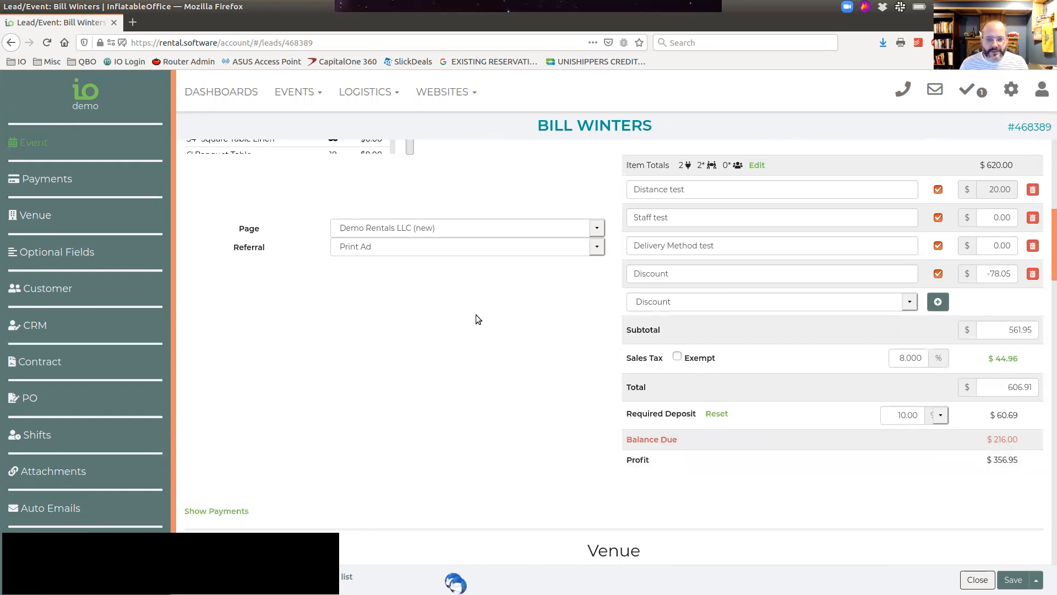
{"action": "scroll", "coordinate": [473, 330], "scroll_direction": "up", "scroll_amount": 5}
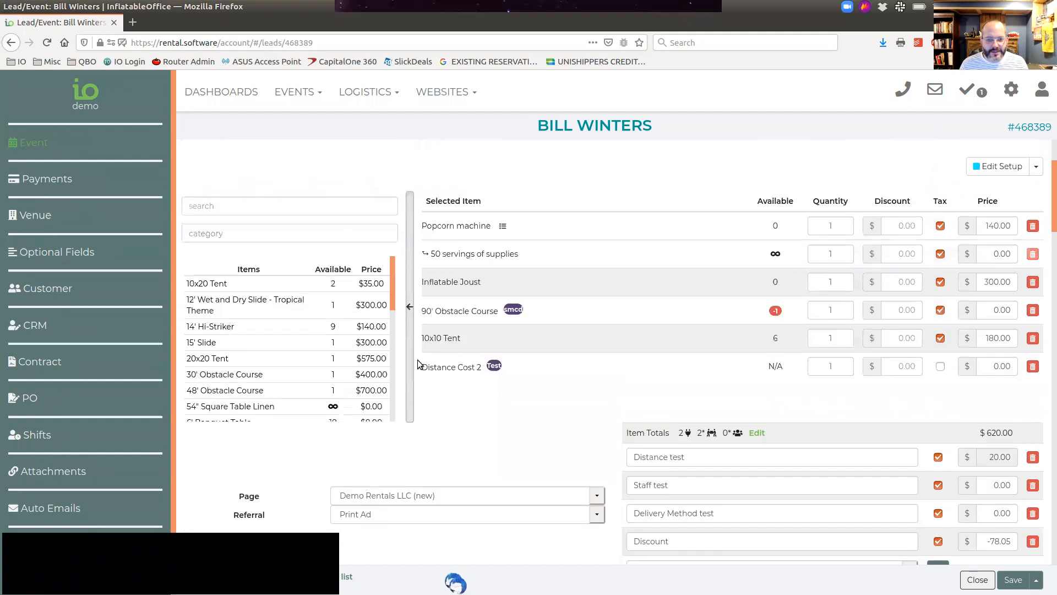
{"action": "left_click", "coordinate": [412, 358]}
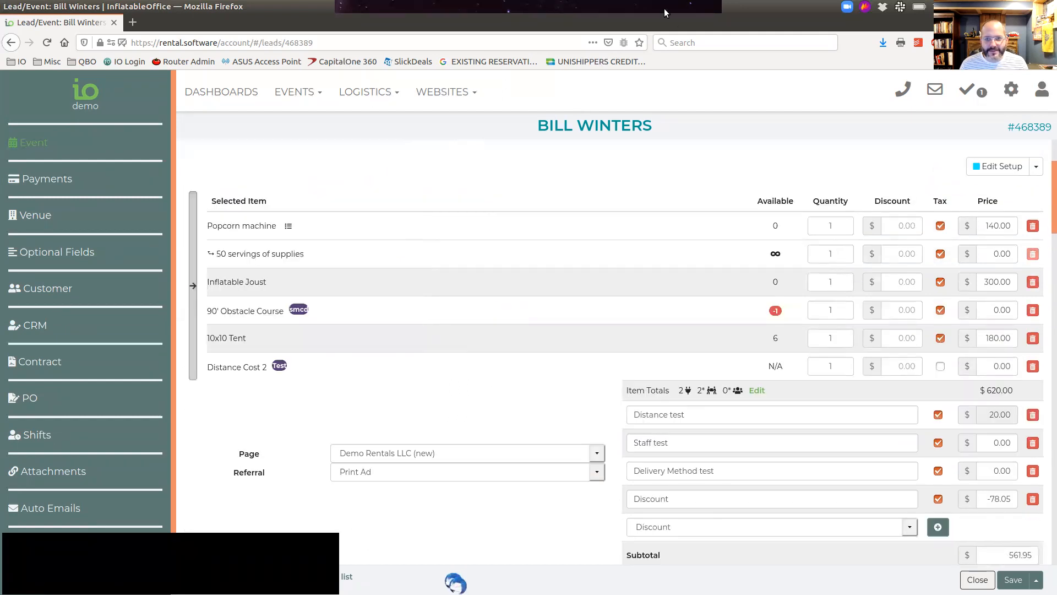